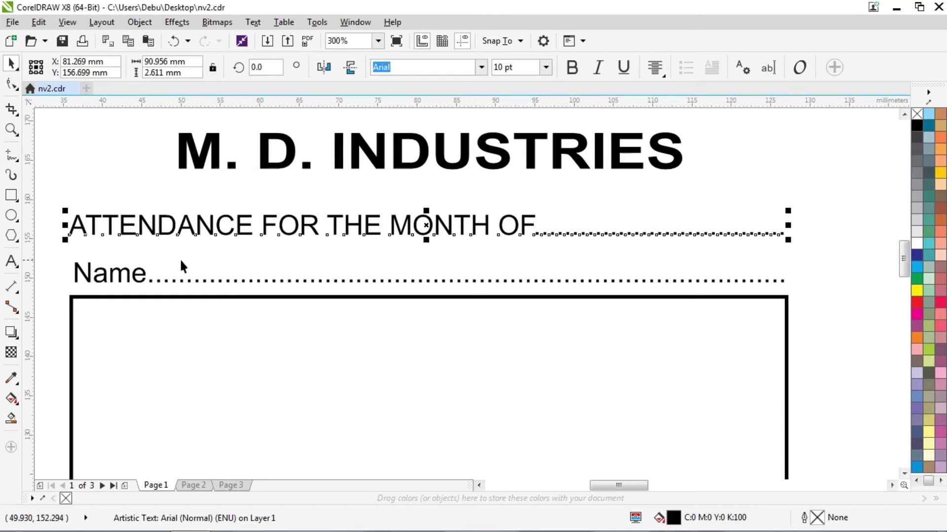
# Group the M. D. INDUSTRIES title with the attendance month line and the Name line below it.
pyautogui.scroll(-2, 341, 237)
pyautogui.click(527, 190)
pyautogui.moveTo(537, 170); pyautogui.dragTo(176, 279)
pyautogui.hotkey('ctrl', 'g')
pyautogui.scroll(2, 359, 222)
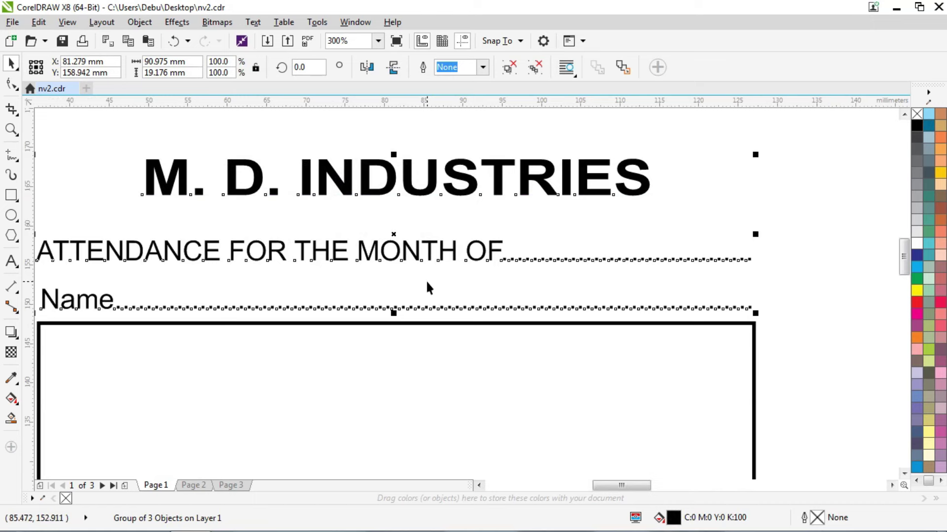
# Examine the row numbering and header row in the scanned attendance table, and check the height of the empty frame.
pyautogui.scroll(-2, 427, 287)
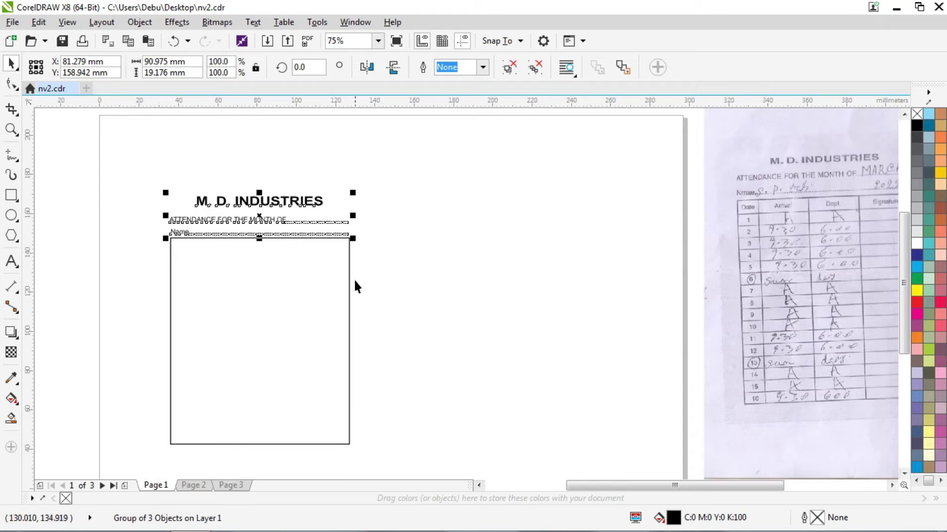
pyautogui.scroll(-2, 302, 242)
pyautogui.scroll(5, 270, 276)
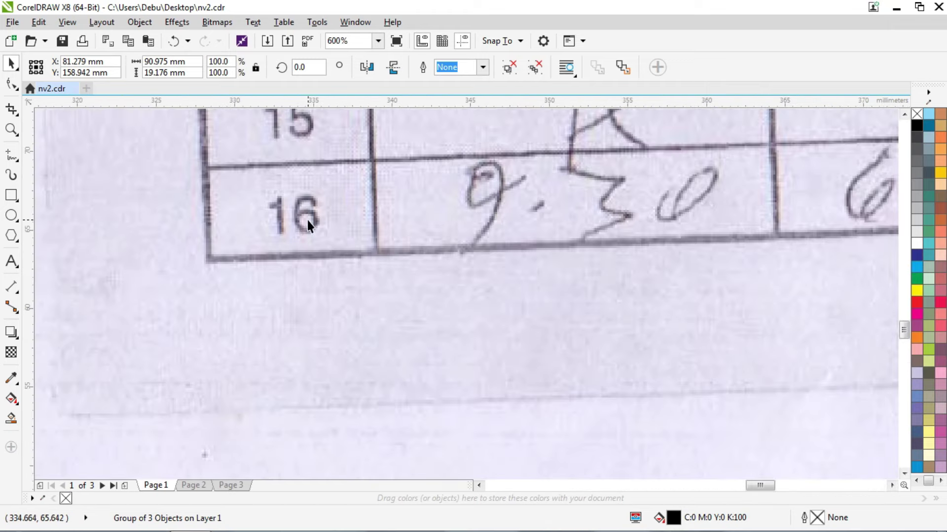
pyautogui.scroll(-4, 307, 220)
pyautogui.scroll(3, 276, 217)
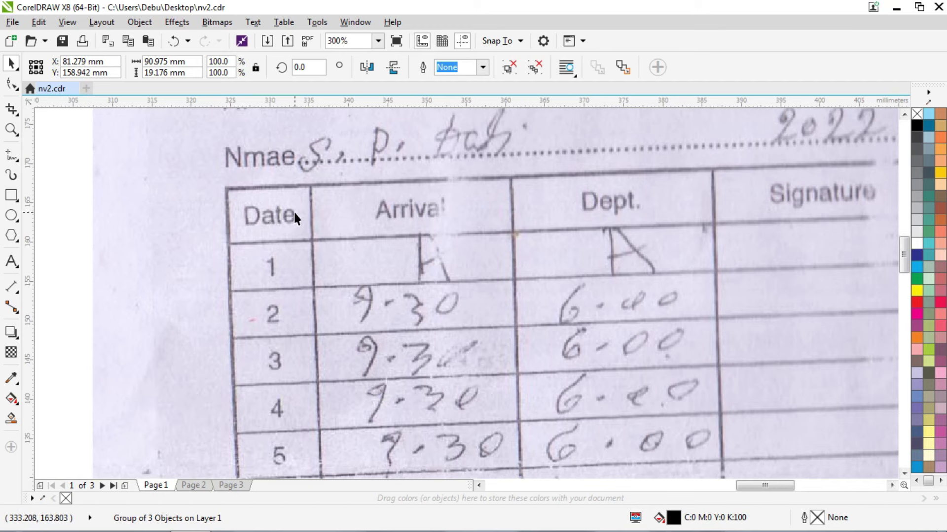
pyautogui.scroll(-4, 294, 211)
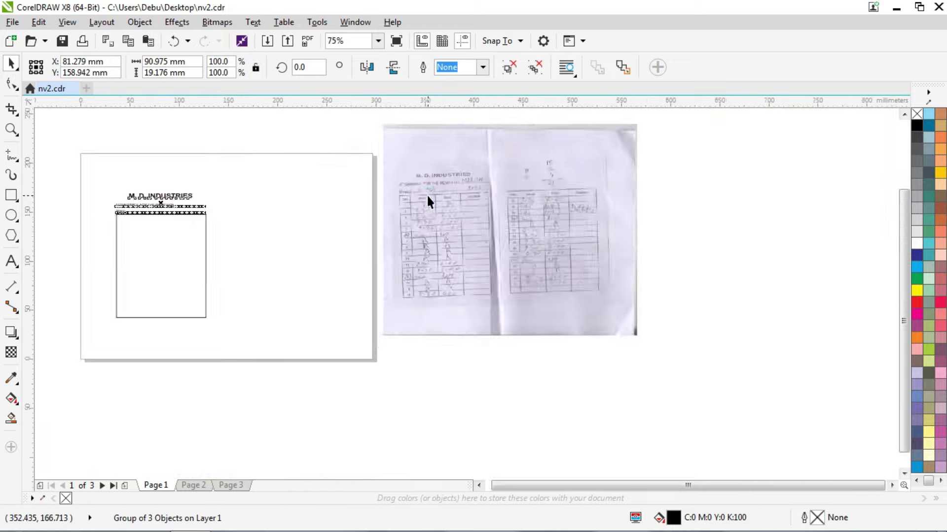
pyautogui.scroll(3, 270, 217)
pyautogui.keyDown('ctrl'); pyautogui.click(331, 180); pyautogui.keyUp('ctrl')
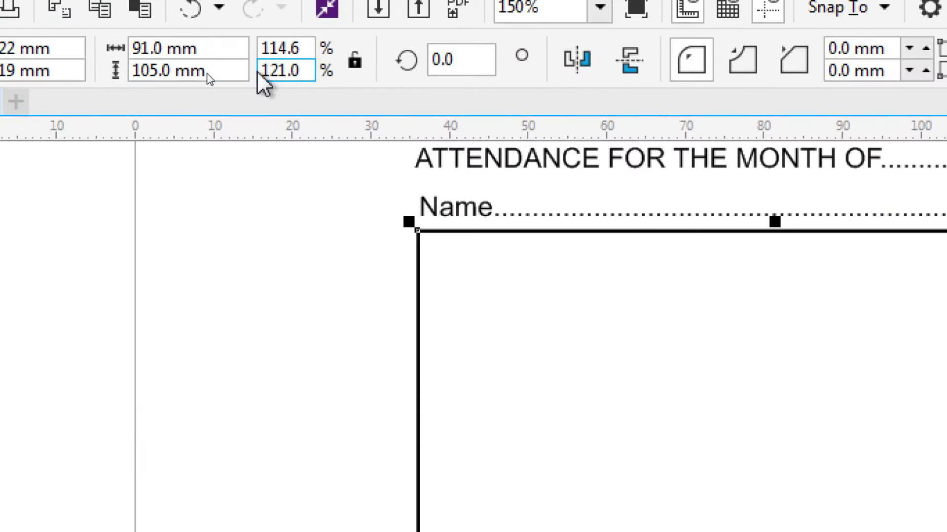
pyautogui.click(179, 71)
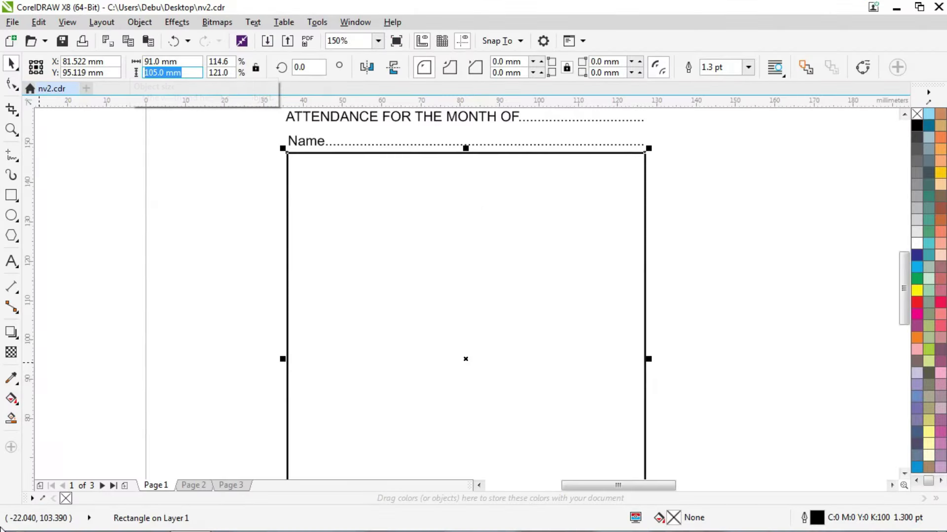
# Use the Windows Calculator to divide the frame height of 105 by 17 rows, and close it.
pyautogui.click(31, 521)
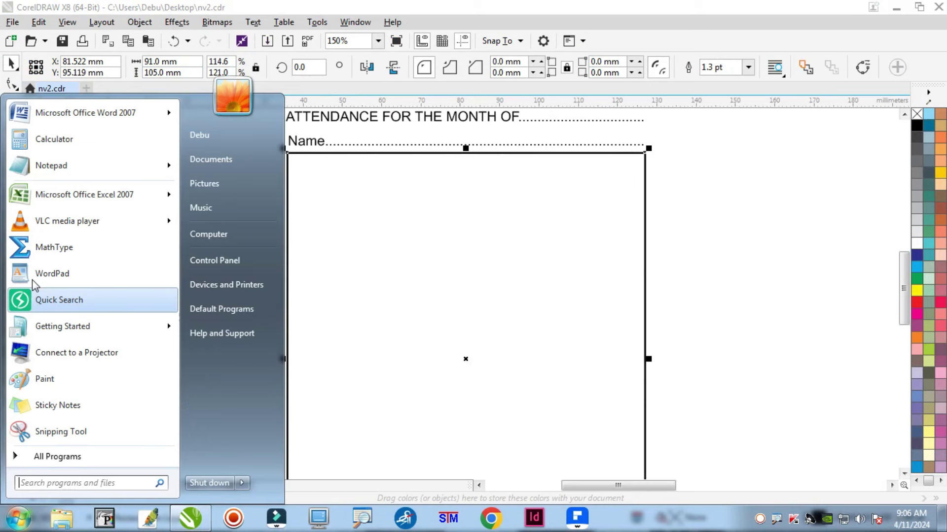
pyautogui.click(63, 144)
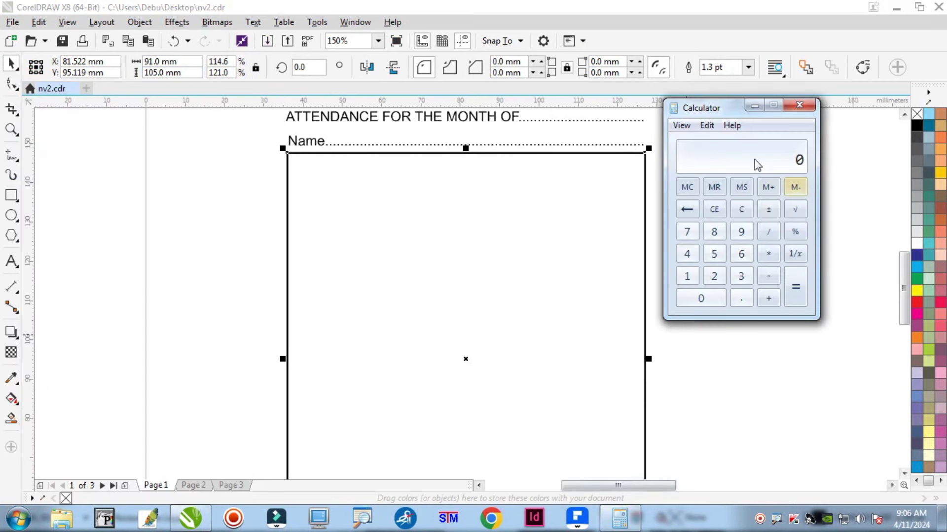
pyautogui.moveTo(719, 105); pyautogui.dragTo(513, 116)
pyautogui.write('105')
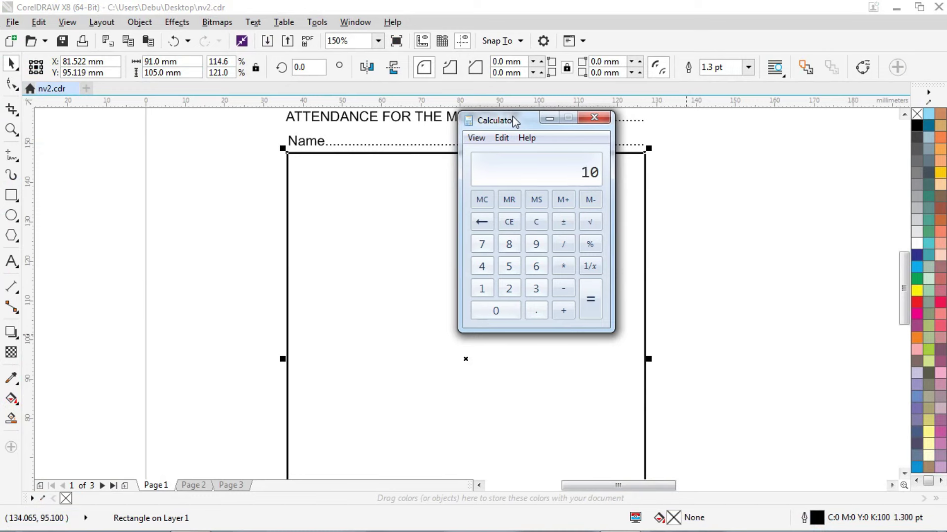
pyautogui.click(563, 244)
pyautogui.click(482, 289)
pyautogui.click(481, 245)
pyautogui.click(591, 303)
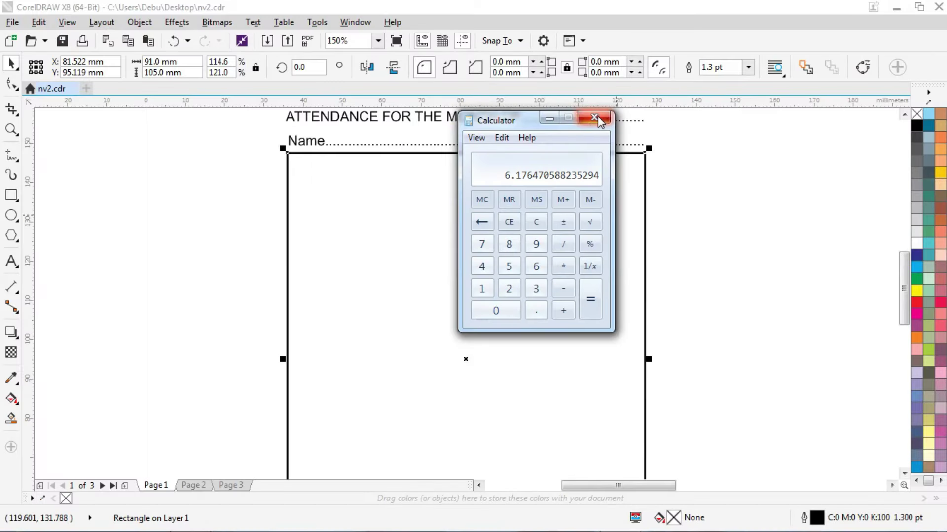
pyautogui.click(594, 117)
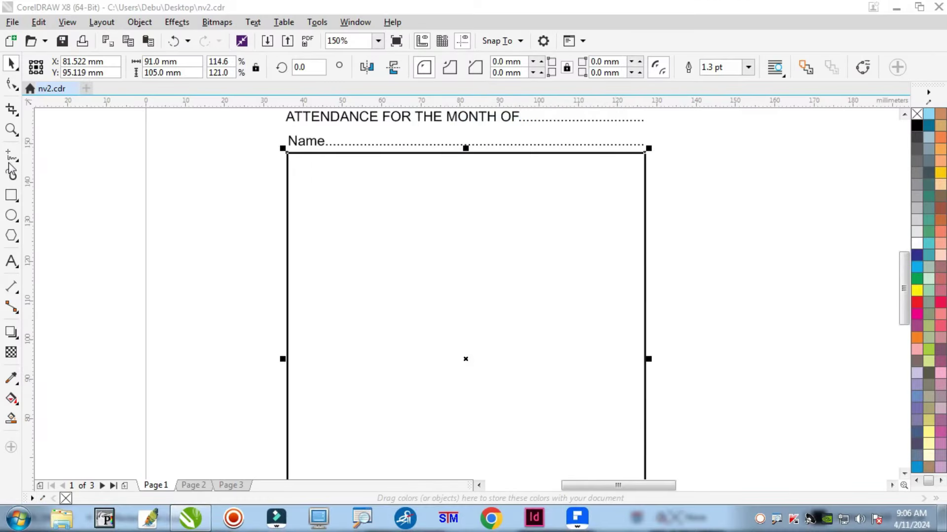
# Draw a horizontal line across the full width of the frame and align it to the frame's top edge.
pyautogui.click(26, 165)
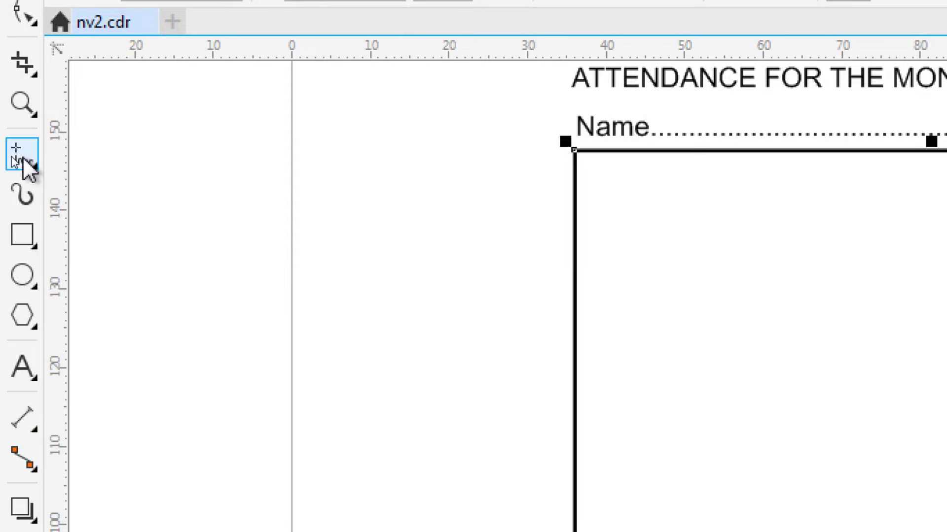
pyautogui.moveTo(288, 218); pyautogui.dragTo(644, 234)
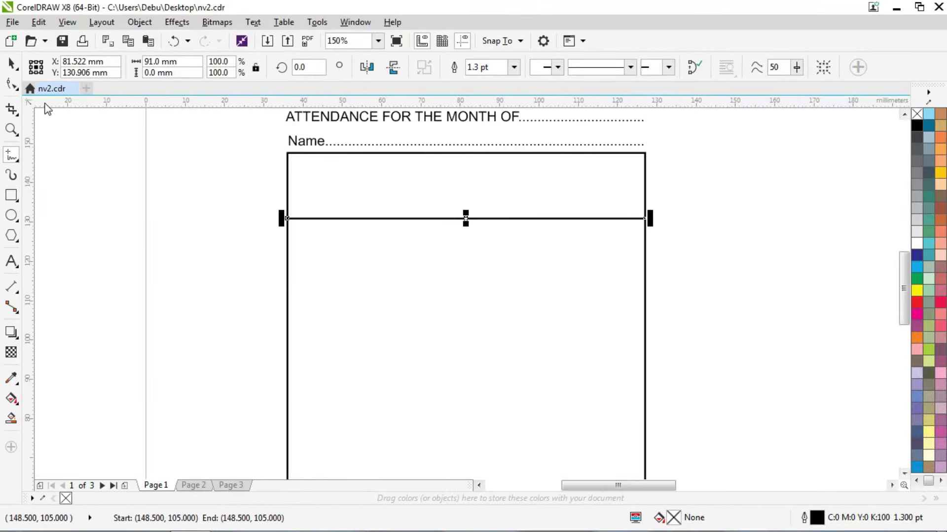
pyautogui.click(12, 64)
pyautogui.scroll(2, 306, 163)
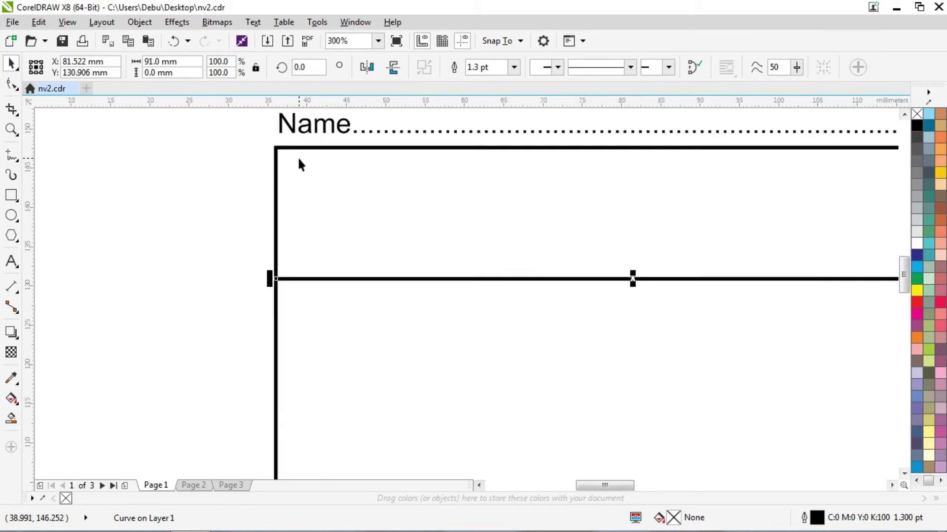
pyautogui.keyDown('shift'); pyautogui.click(299, 148); pyautogui.keyUp('shift')
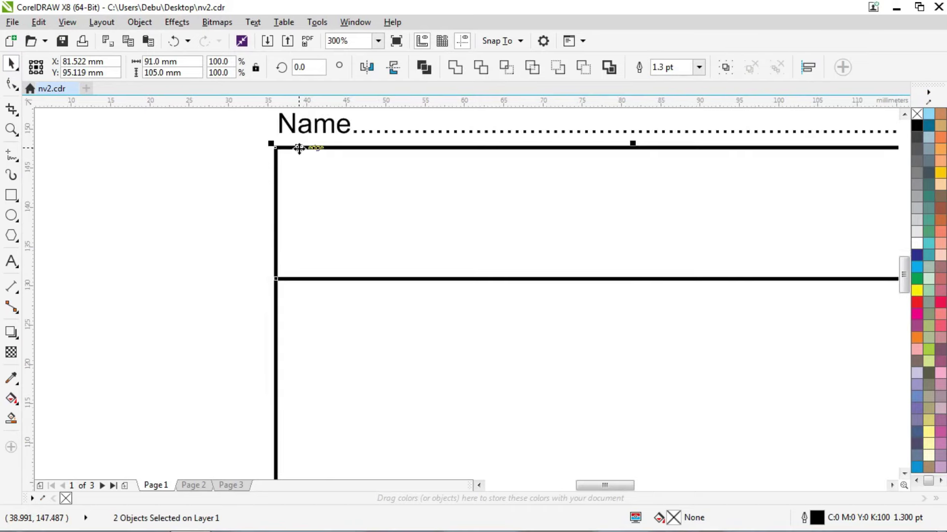
pyautogui.press('t')
pyautogui.click(204, 165)
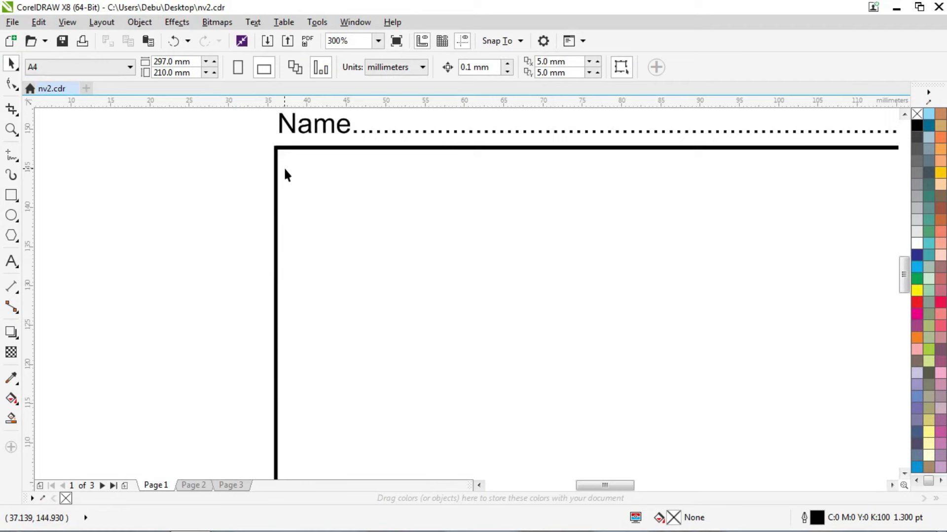
# Select the line on the frame's top edge and open the Position transformation with the bottom-centre relative position.
pyautogui.scroll(-4, 285, 167)
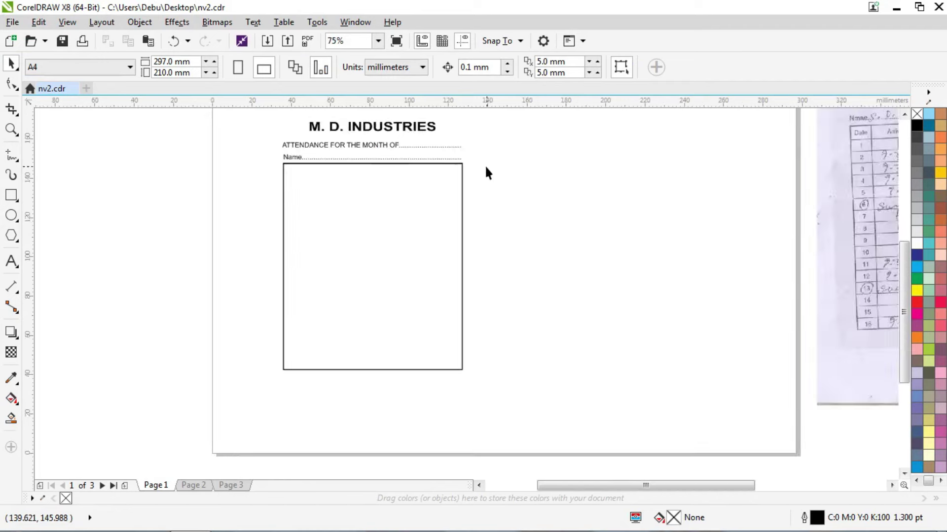
pyautogui.scroll(8, 486, 170)
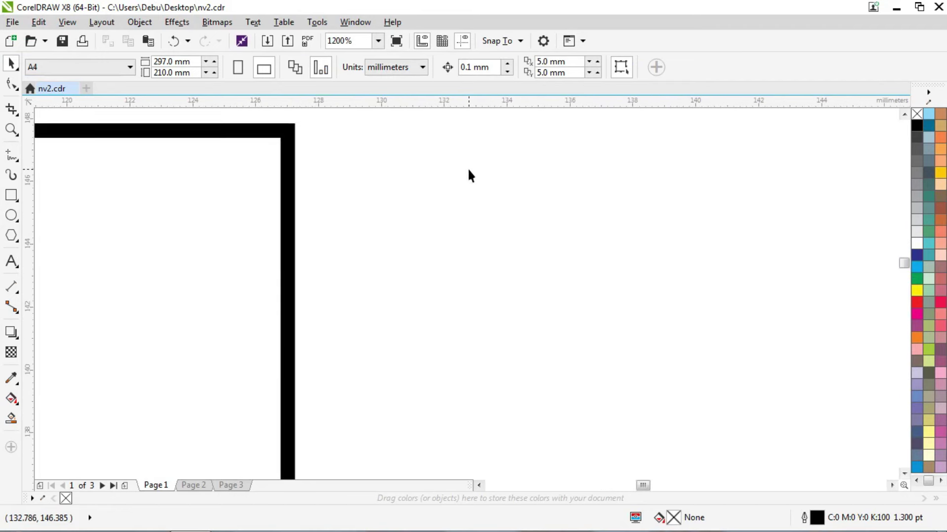
pyautogui.scroll(-8, 470, 172)
pyautogui.scroll(2, 376, 159)
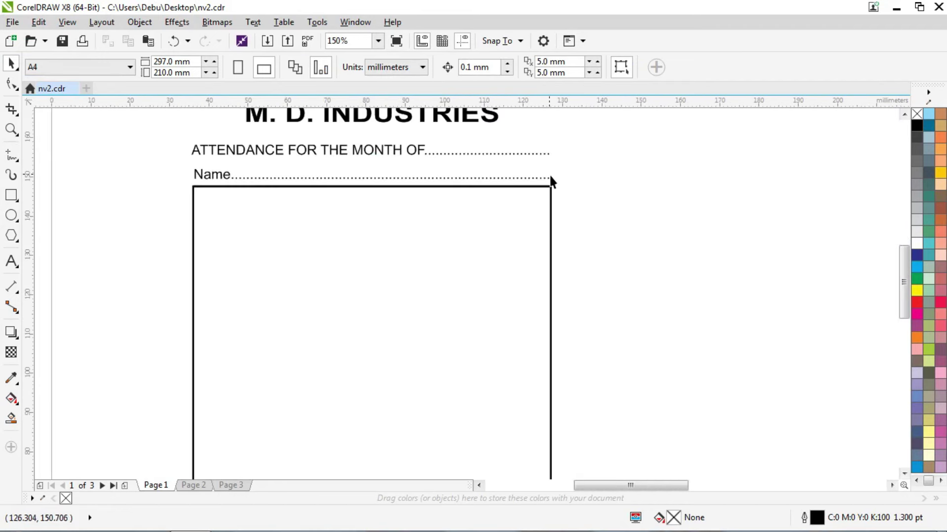
pyautogui.moveTo(598, 178); pyautogui.dragTo(189, 238)
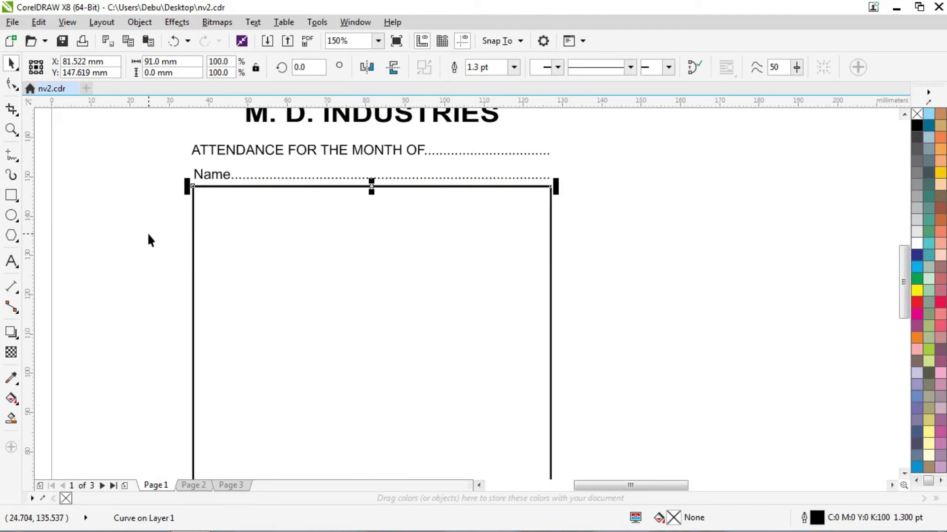
pyautogui.hotkey('alt', 'F7')
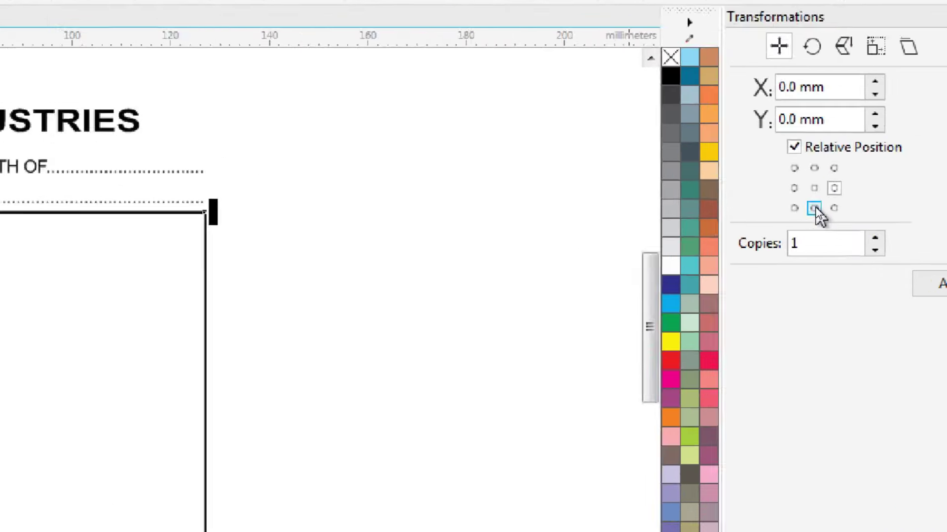
pyautogui.click(815, 209)
pyautogui.hotkey('alt', 'Tab')
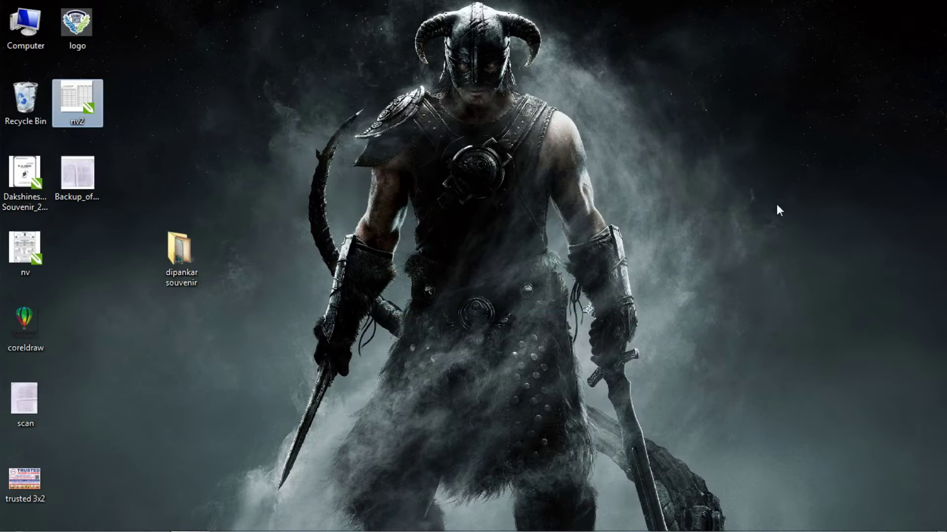
pyautogui.hotkey('alt', 'Tab')
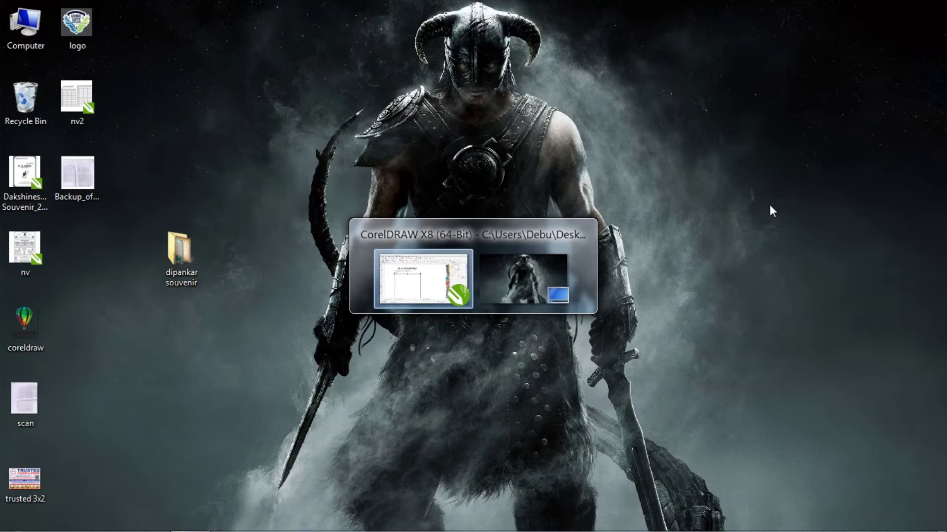
pyautogui.click(461, 303)
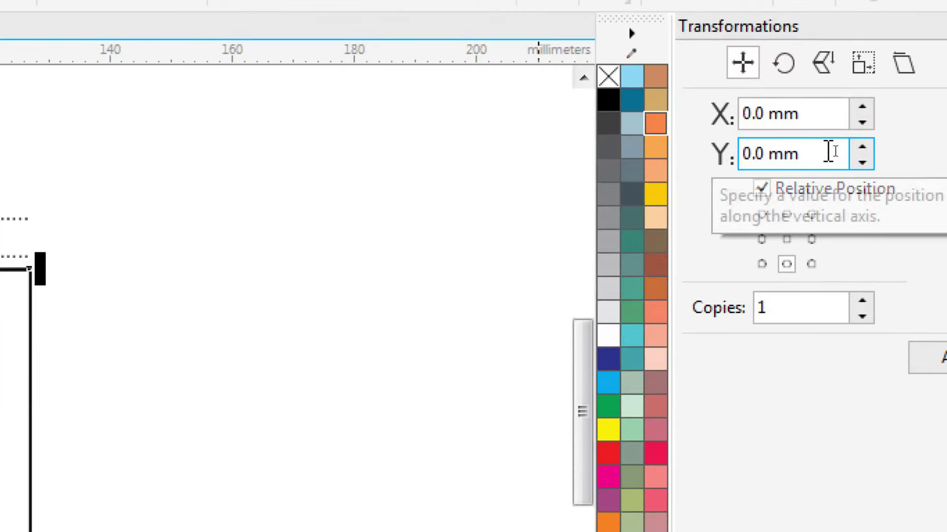
# Duplicate the top line downward as 16 copies with a vertical offset of -6.17 mm.
pyautogui.moveTo(830, 152); pyautogui.dragTo(743, 154)
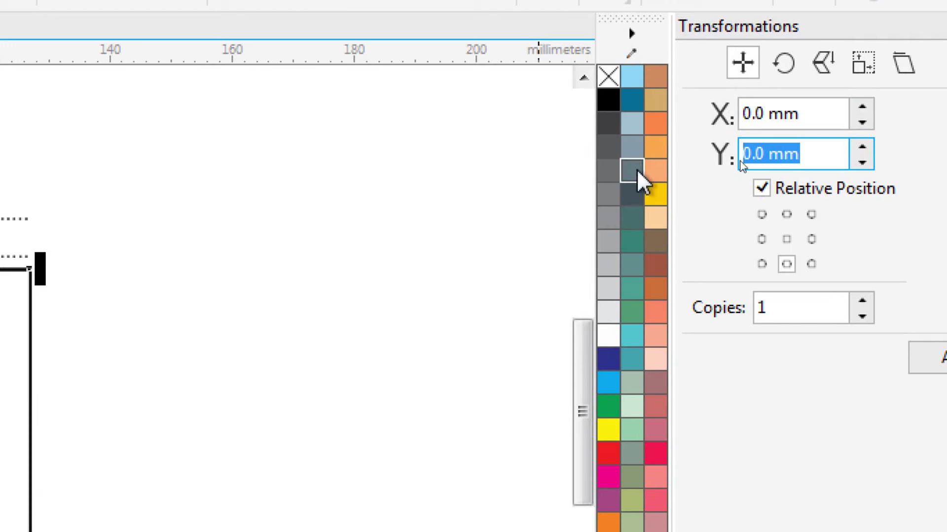
pyautogui.write('-')
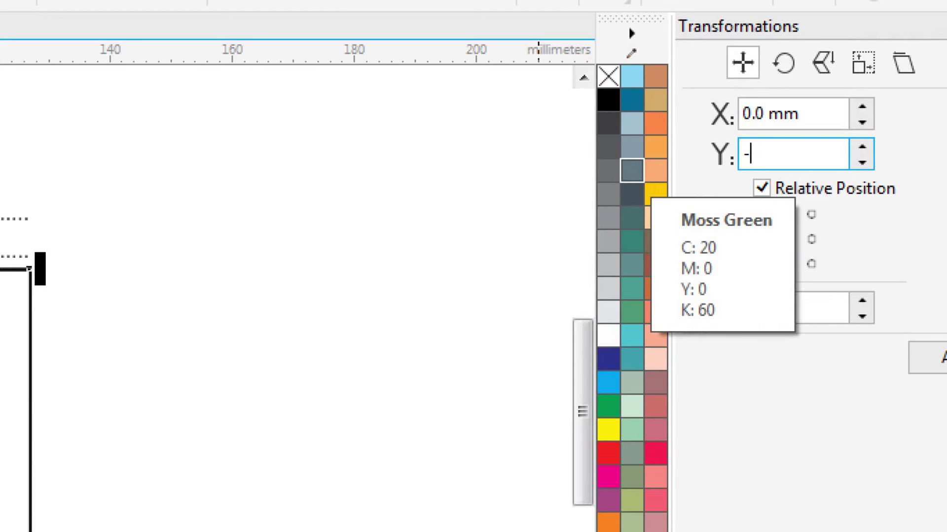
pyautogui.write('6017')
pyautogui.press('BackSpace')
pyautogui.press('BackSpace')
pyautogui.press('BackSpace')
pyautogui.write('.17')
pyautogui.write('6')
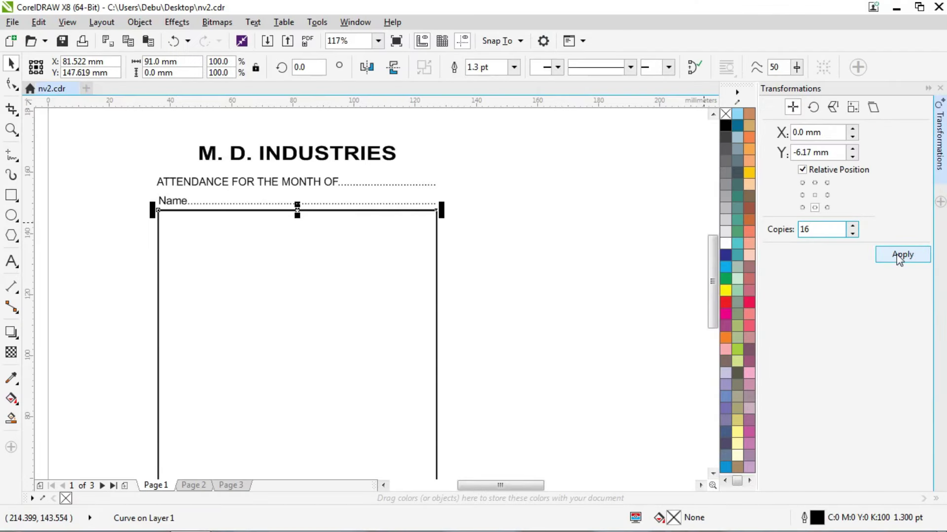
pyautogui.click(932, 182)
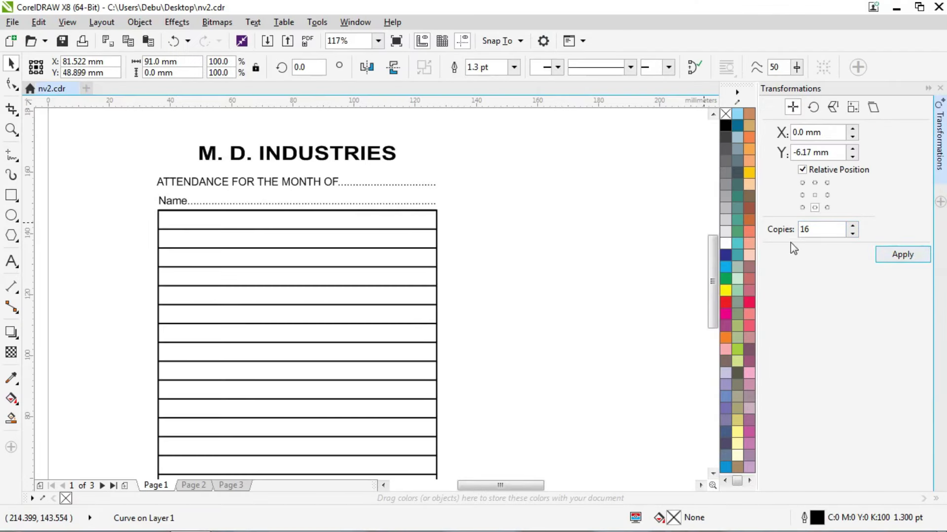
# Select the line on the frame's top edge to check it, and clear the selection.
pyautogui.click(492, 192)
pyautogui.moveTo(137, 200); pyautogui.dragTo(463, 216)
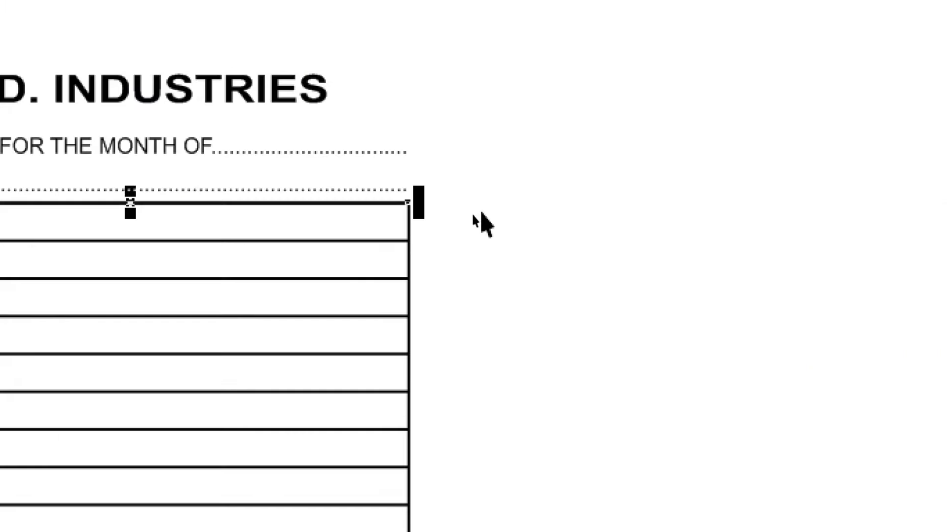
pyautogui.click(480, 225)
# Move the scanned attendance sheet next to the ruled frame and examine its column headings and layout.
pyautogui.scroll(-3, 480, 212)
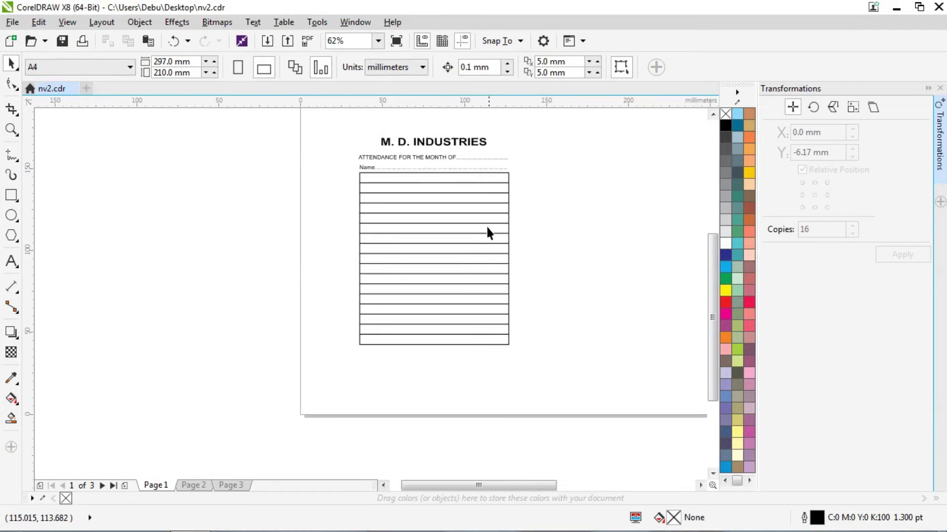
pyautogui.scroll(-3, 379, 202)
pyautogui.moveTo(501, 191); pyautogui.dragTo(440, 207)
pyautogui.scroll(5, 440, 207)
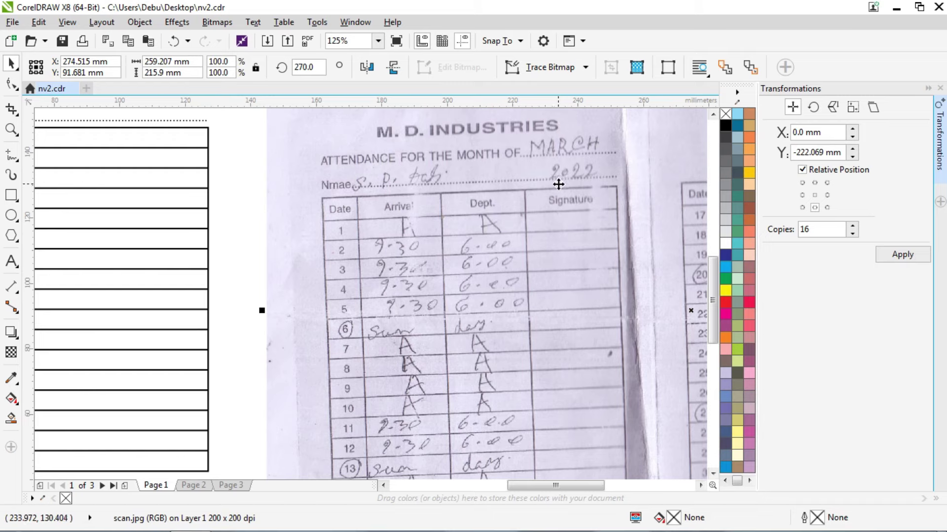
pyautogui.scroll(-3, 562, 187)
pyautogui.scroll(3, 415, 168)
pyautogui.scroll(-3, 416, 172)
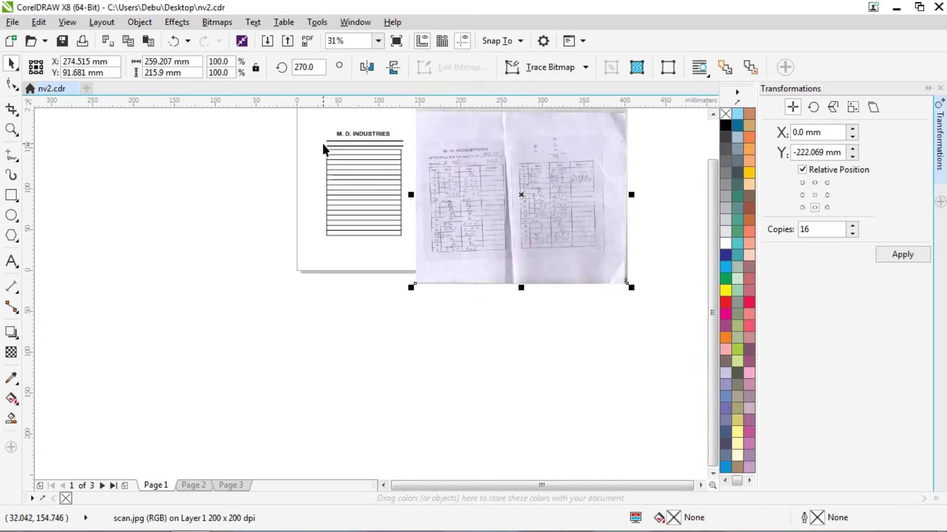
pyautogui.scroll(4, 433, 178)
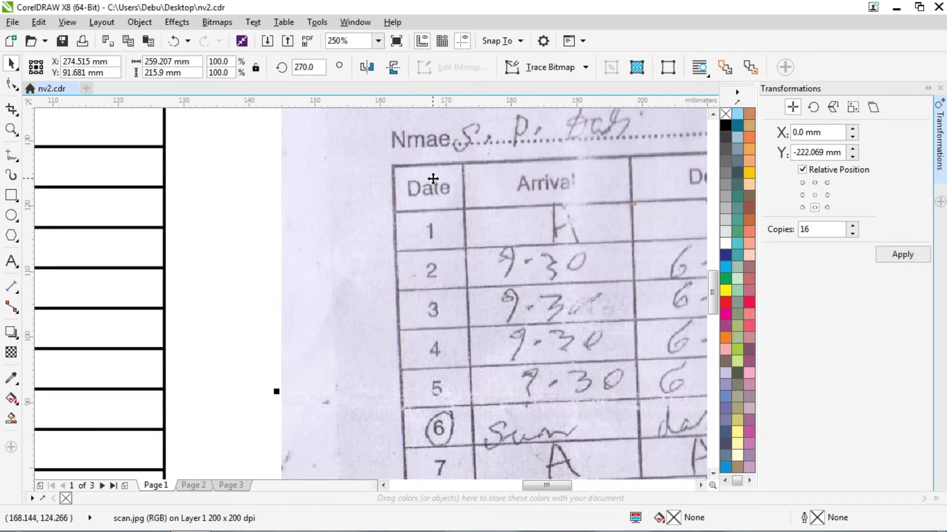
pyautogui.scroll(-3, 454, 182)
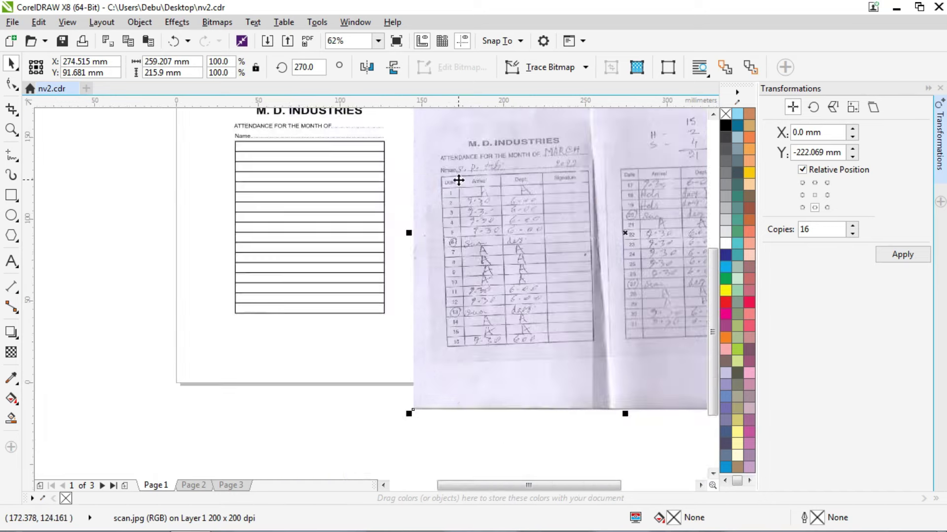
# Draw a vertical line 105 mm long from the frame's top edge to its bottom edge to form a narrow first column.
pyautogui.scroll(3, 241, 142)
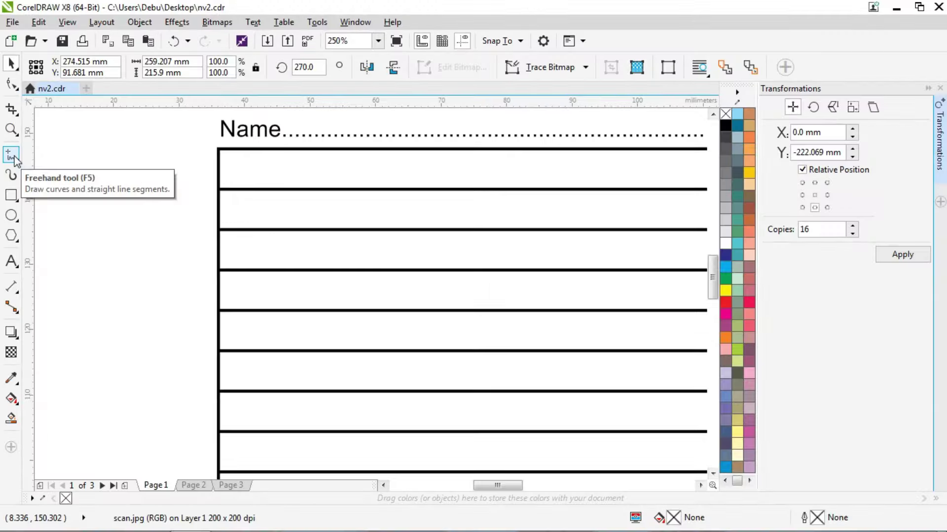
pyautogui.click(27, 156)
pyautogui.scroll(-2, 302, 169)
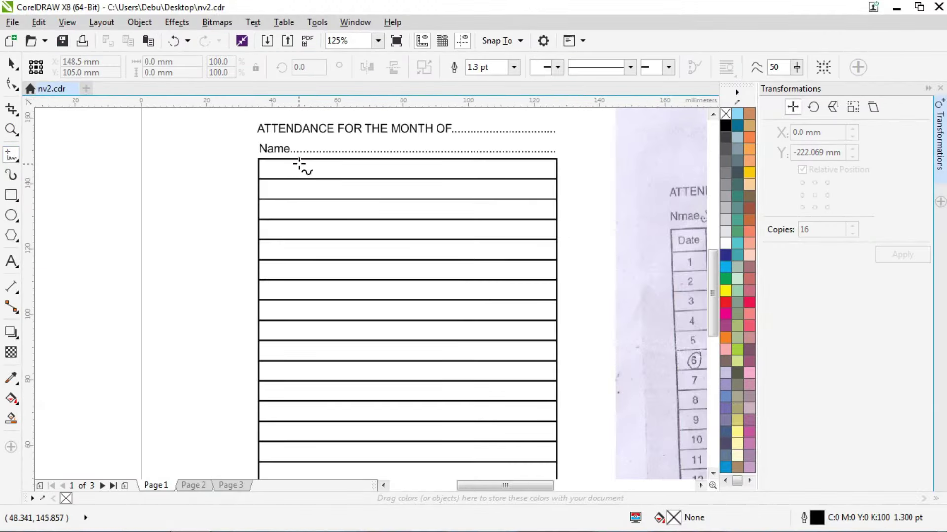
pyautogui.click(296, 161)
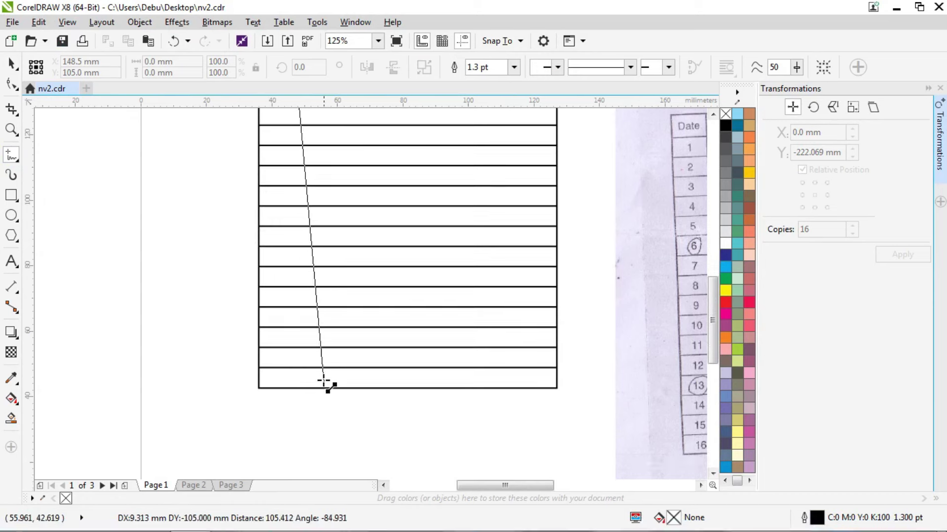
pyautogui.click(295, 389)
pyautogui.scroll(4, 298, 395)
pyautogui.scroll(3, 296, 395)
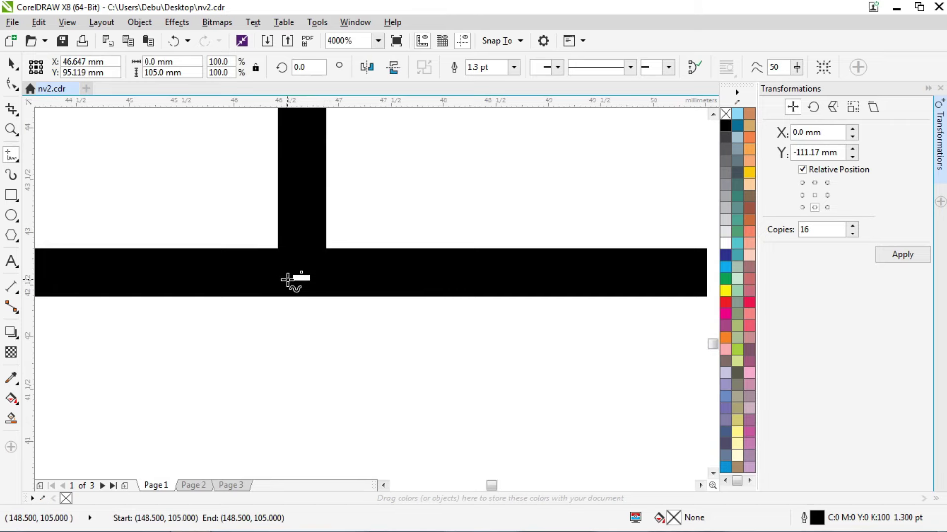
pyautogui.scroll(-8, 294, 281)
pyautogui.scroll(7, 323, 218)
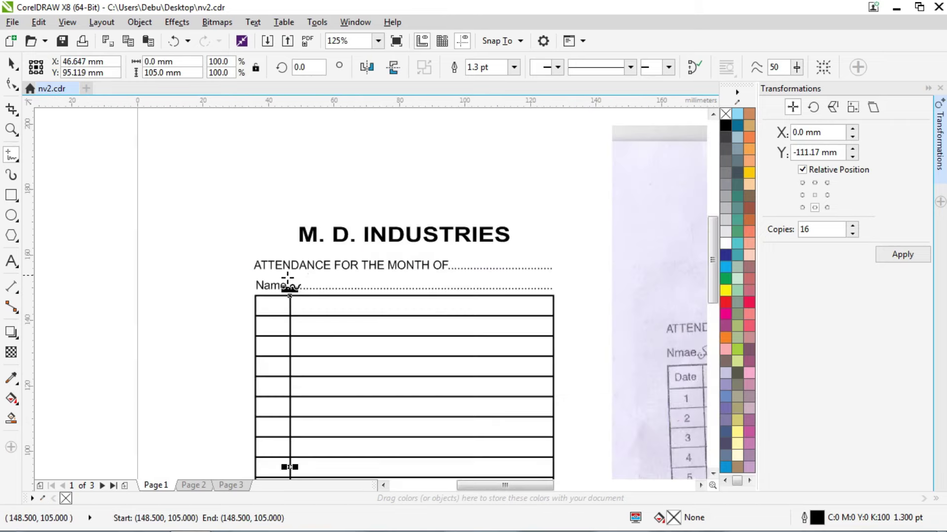
# Select the vertical column line and nudge it right to X 48.647 mm to widen the first column.
pyautogui.click(11, 65)
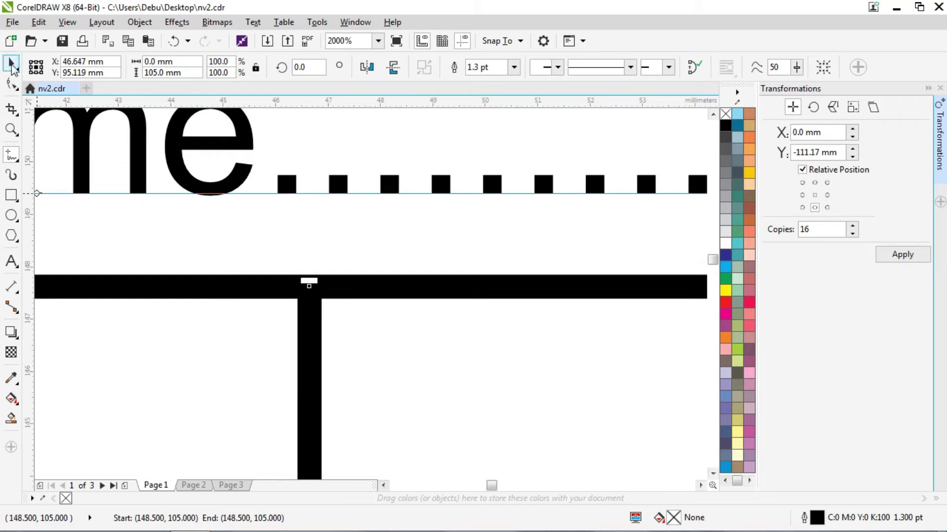
pyautogui.scroll(-5, 260, 238)
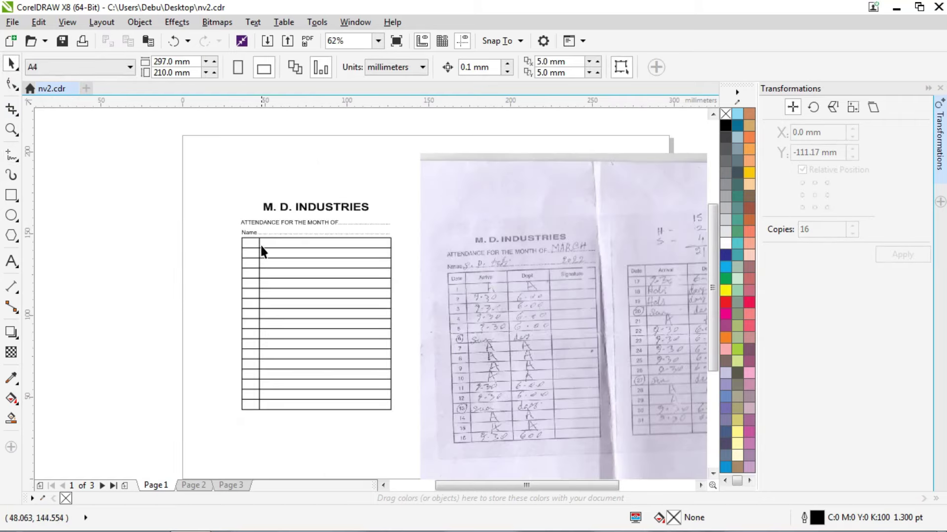
pyautogui.click(260, 247)
pyautogui.click(178, 228)
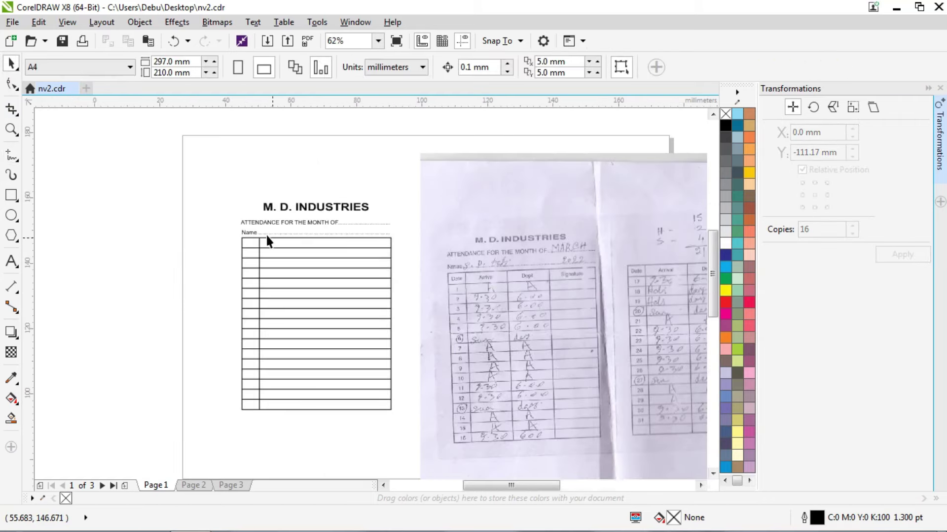
pyautogui.scroll(2, 248, 241)
pyautogui.click(246, 246)
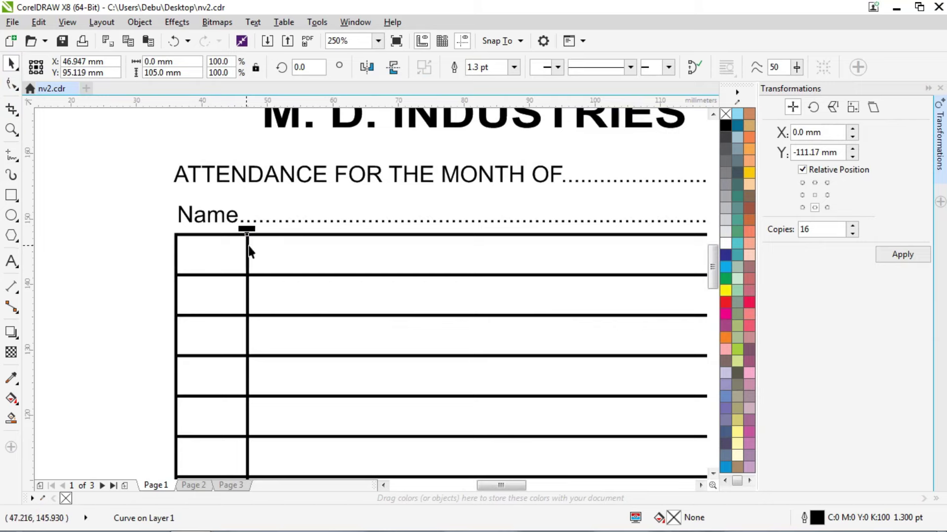
# Duplicate the column line twice to the right at equal spacing of about 21.4 mm to form four columns.
pyautogui.scroll(-2, 163, 223)
pyautogui.scroll(1, 387, 264)
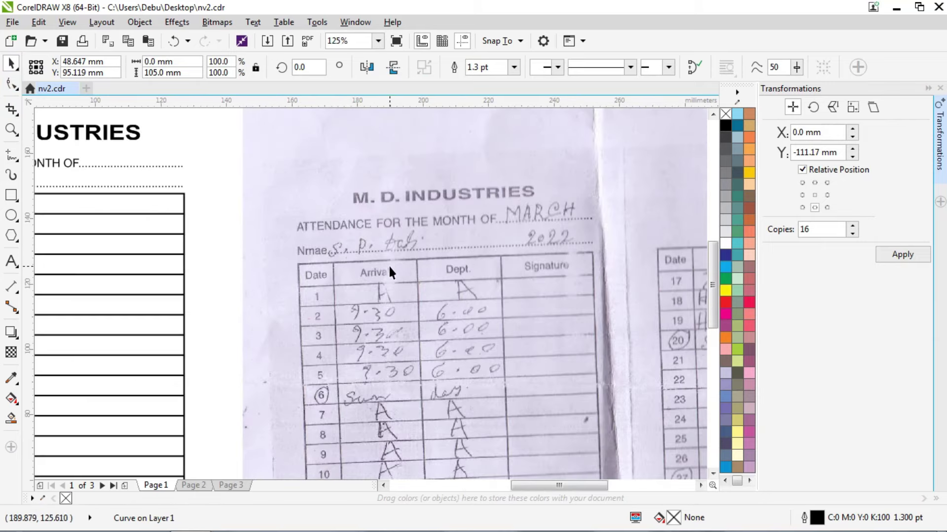
pyautogui.scroll(-2, 412, 262)
pyautogui.scroll(2, 327, 251)
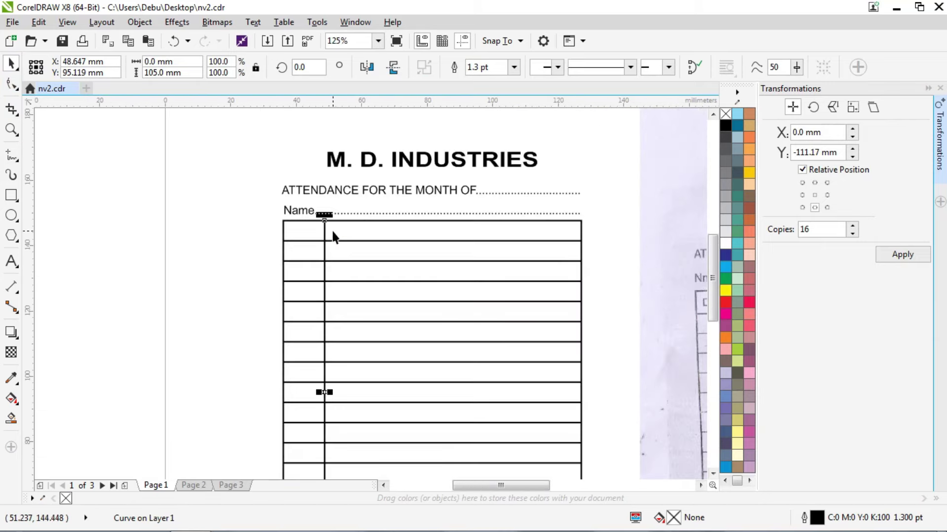
pyautogui.moveTo(323, 232); pyautogui.dragTo(394, 232)
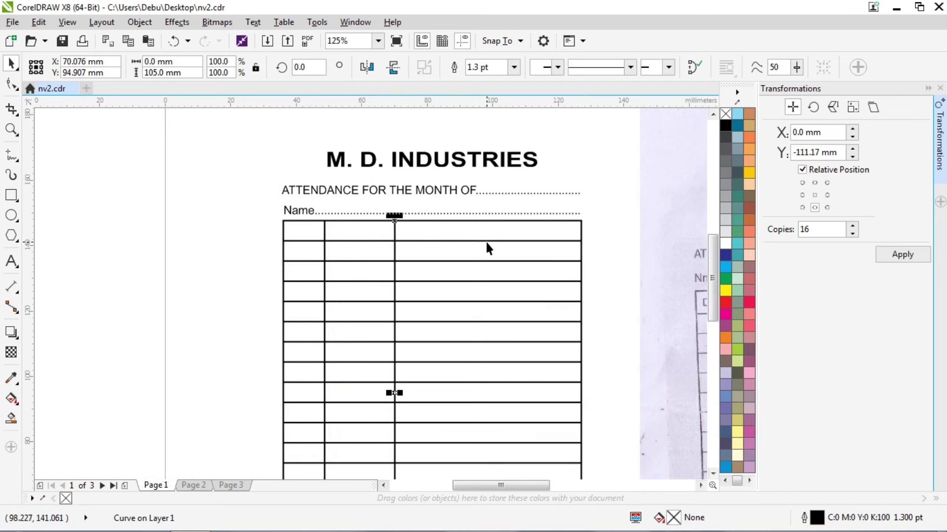
pyautogui.hotkey('ctrl', 'r')
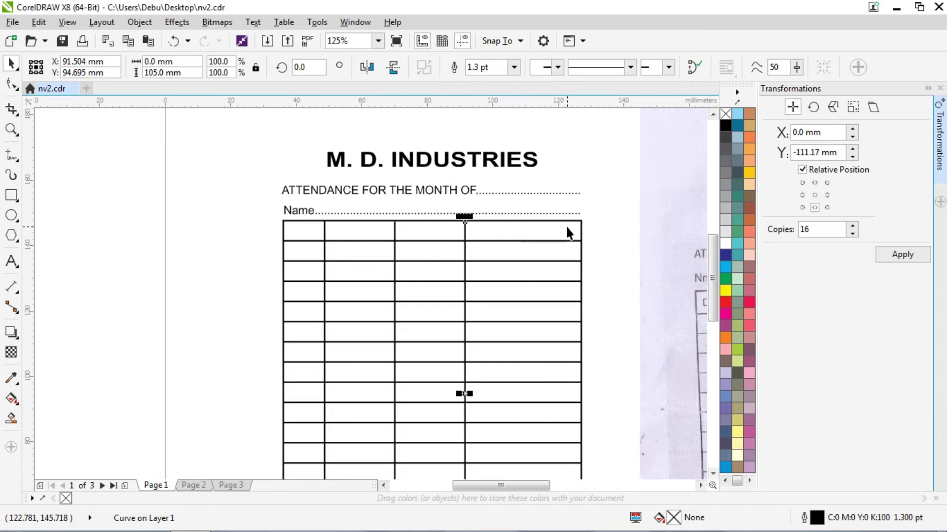
# Select all three vertical column lines, align their top ends, and clear the selection.
pyautogui.scroll(5, 390, 212)
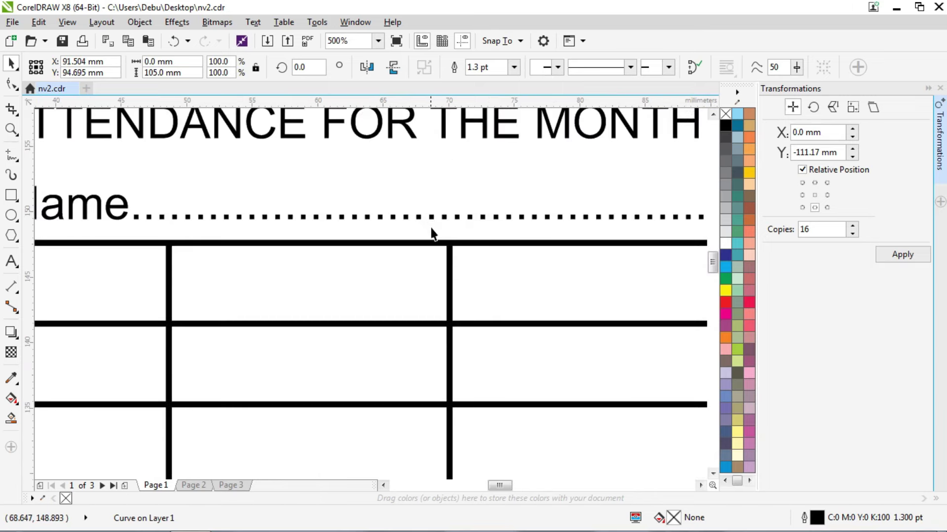
pyautogui.keyDown('shift'); pyautogui.click(449, 255); pyautogui.keyUp('shift')
pyautogui.keyDown('shift'); pyautogui.click(170, 254); pyautogui.keyUp('shift')
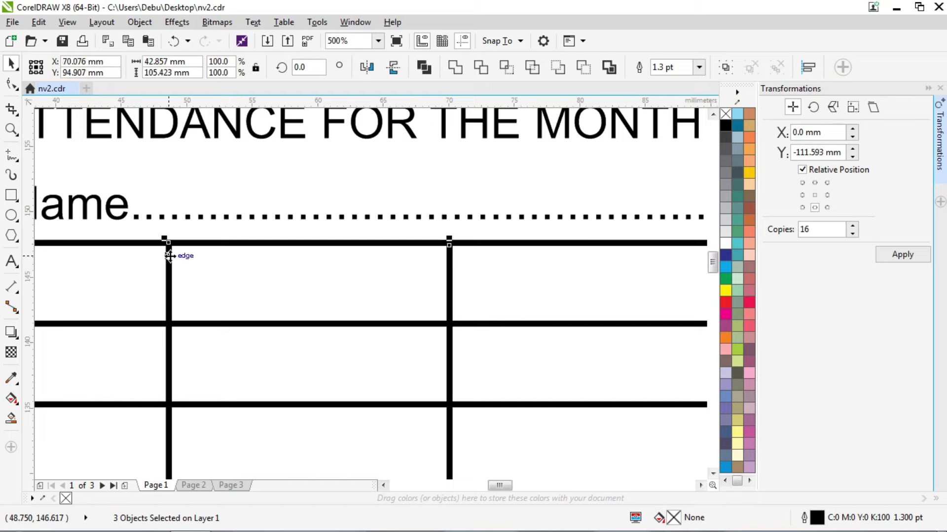
pyautogui.scroll(-5, 245, 236)
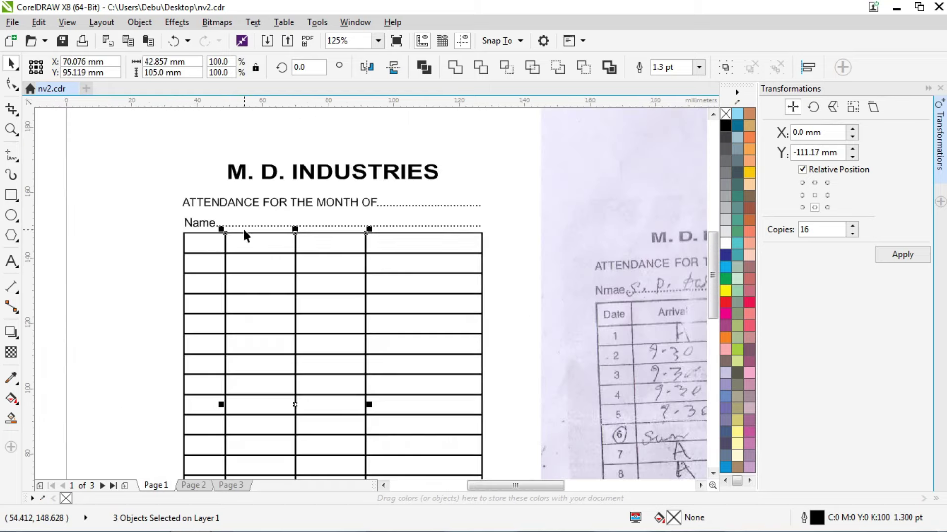
pyautogui.click(517, 168)
# Examine the headings and column layout on the scanned attendance sheet and compare them with the ruled table.
pyautogui.scroll(-3, 632, 214)
pyautogui.scroll(5, 653, 202)
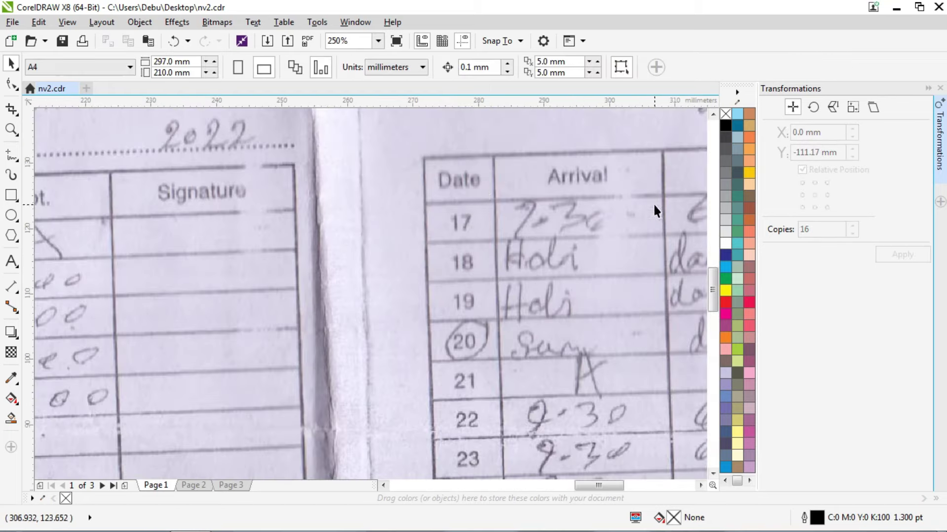
pyautogui.scroll(-4, 421, 190)
pyautogui.scroll(4, 400, 196)
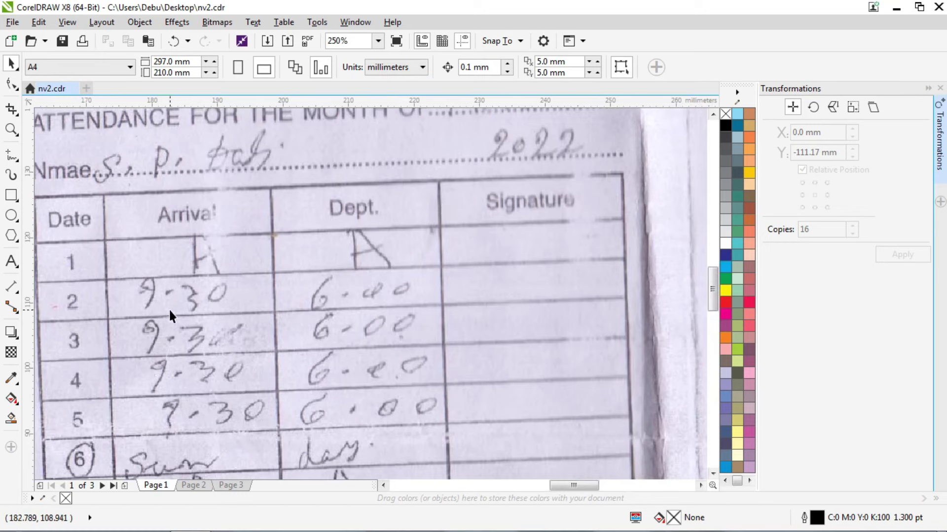
pyautogui.scroll(-4, 358, 261)
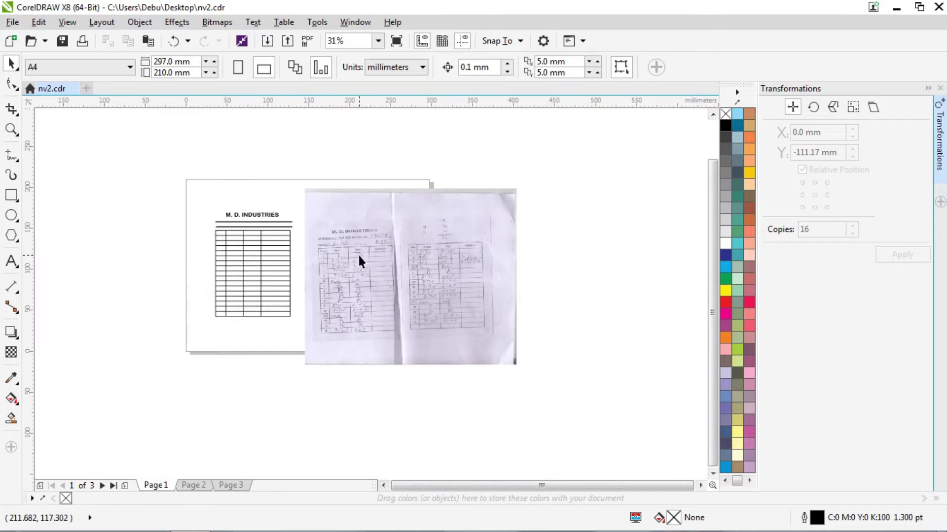
pyautogui.scroll(4, 232, 236)
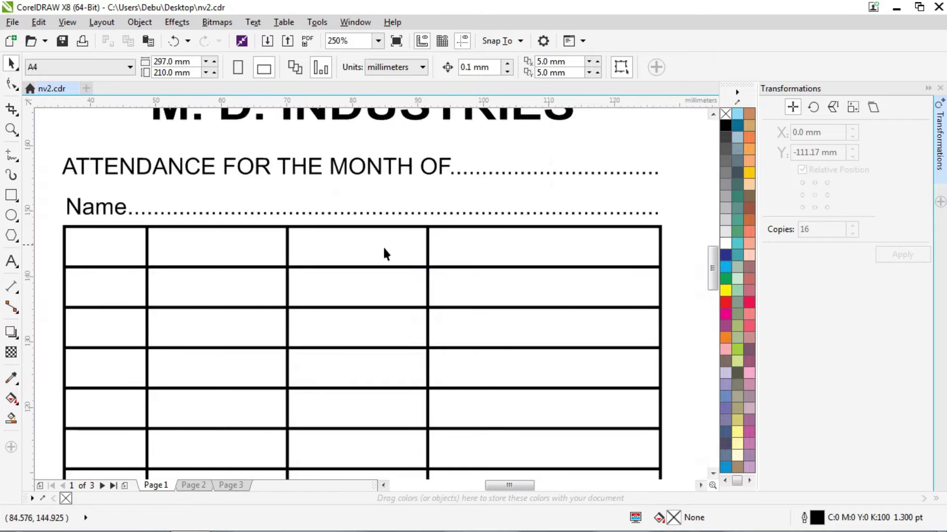
pyautogui.scroll(-3, 387, 302)
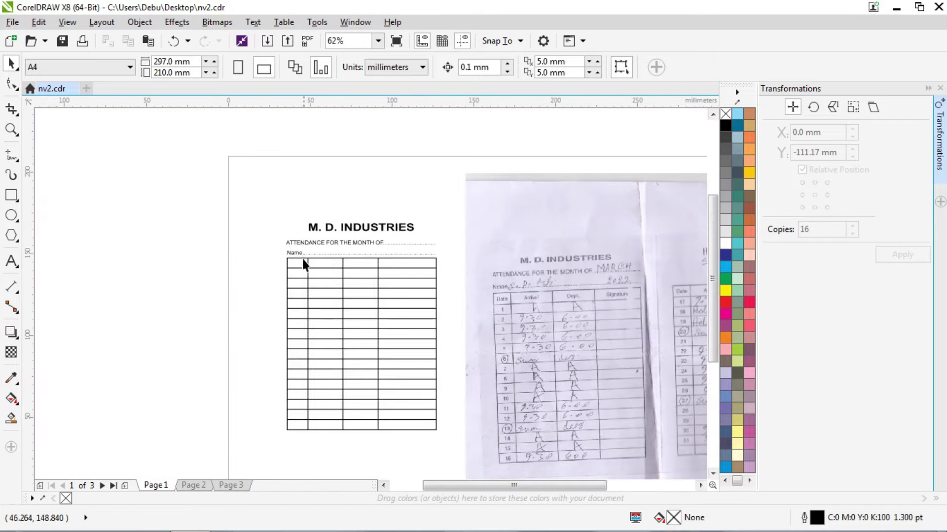
# Add the text "Date" in the first header cell and set its font size to 10 pt.
pyautogui.scroll(4, 303, 262)
pyautogui.click(11, 260)
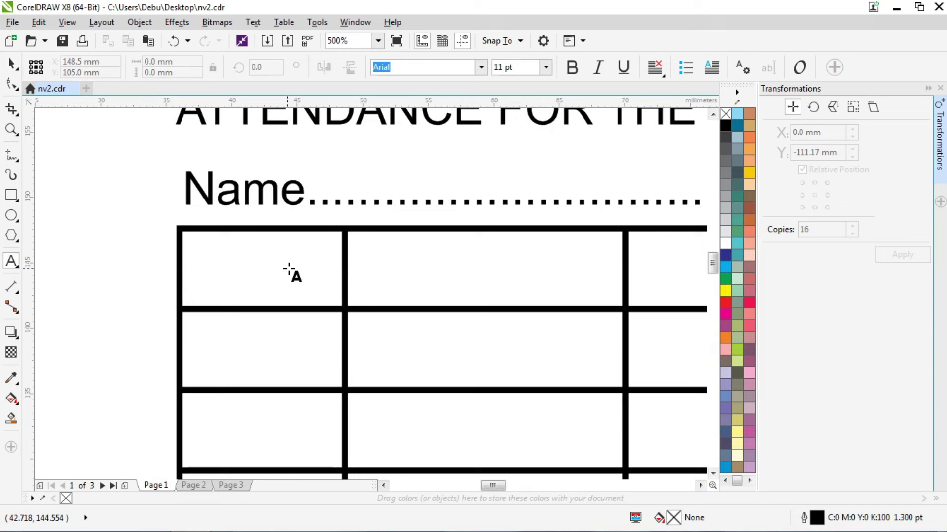
pyautogui.click(230, 257)
pyautogui.write('Date')
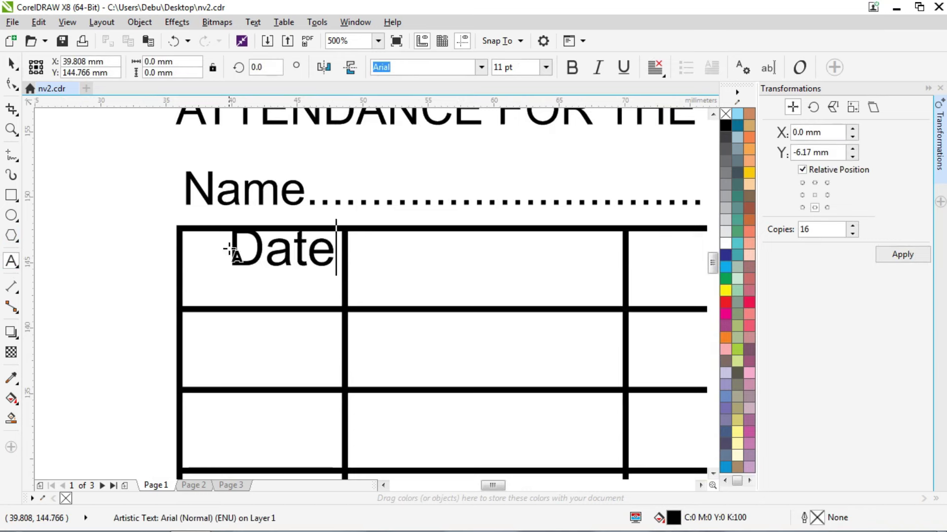
pyautogui.moveTo(230, 249); pyautogui.dragTo(338, 249)
pyautogui.click(525, 68)
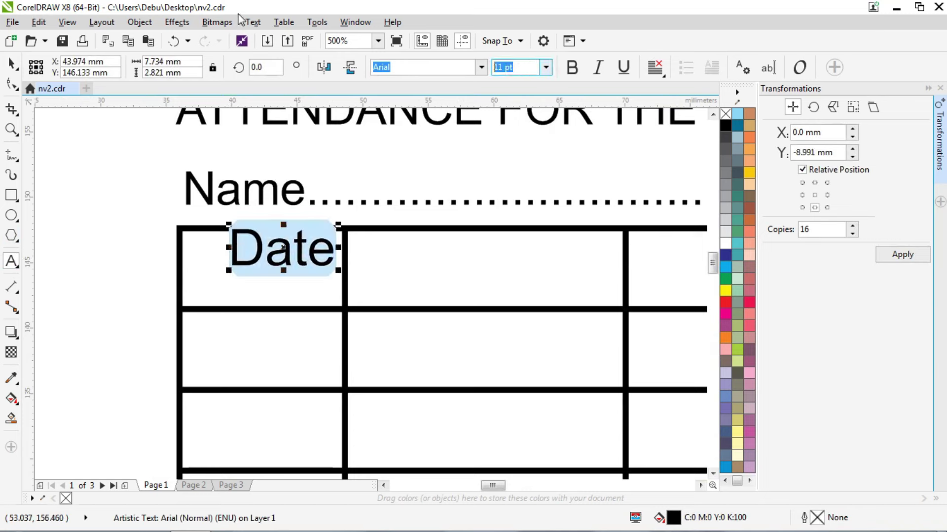
pyautogui.write('10')
pyautogui.press('Return')
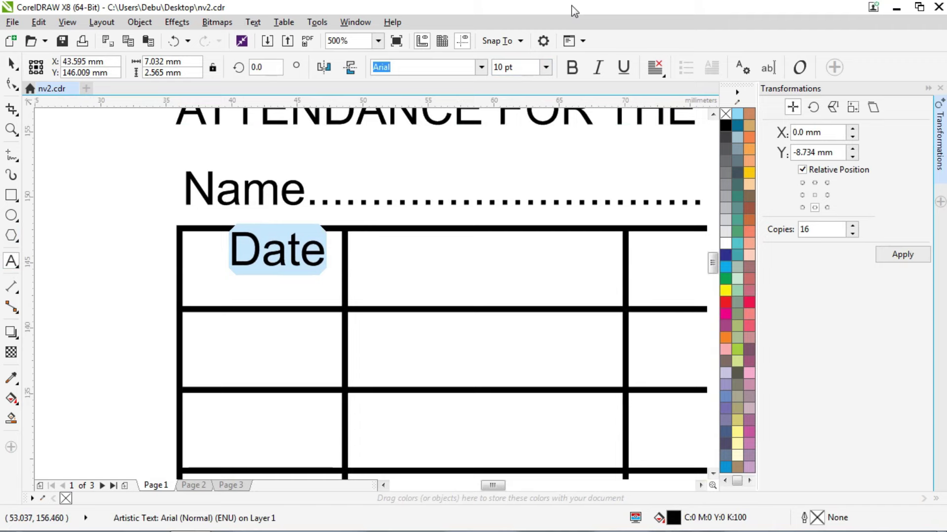
# Center-align the "Date" text, close the Transformations docker, and position the text in the middle of the first header cell.
pyautogui.click(655, 67)
pyautogui.click(682, 132)
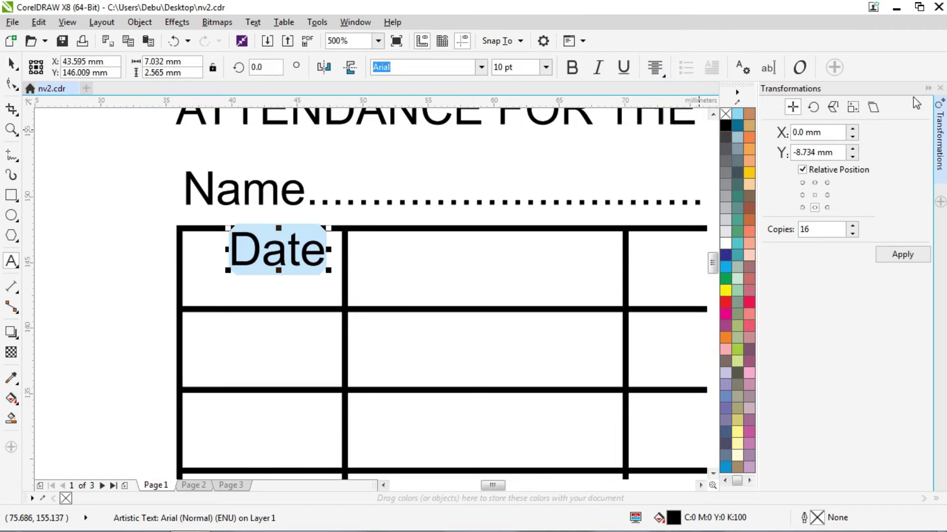
pyautogui.click(940, 89)
pyautogui.hotkey('ctrl', 'space')
pyautogui.scroll(2, 390, 251)
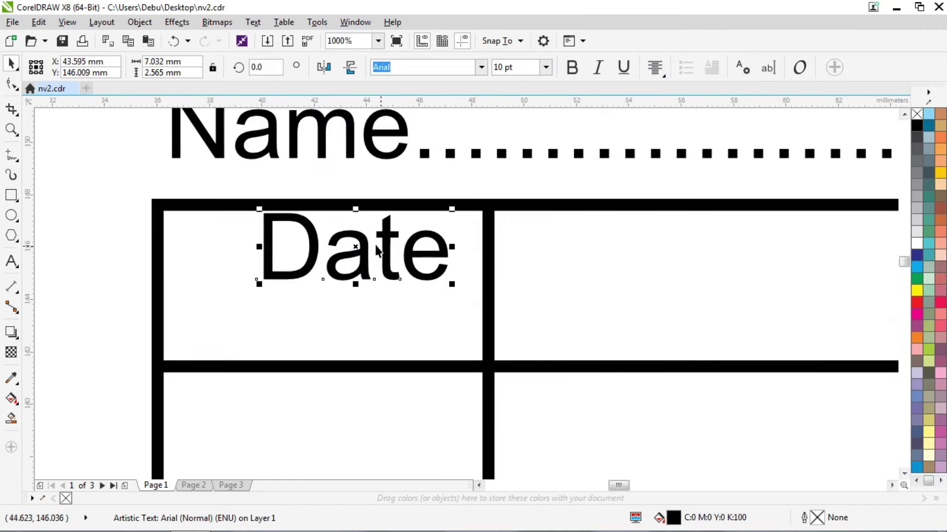
pyautogui.scroll(-10, 335, 276)
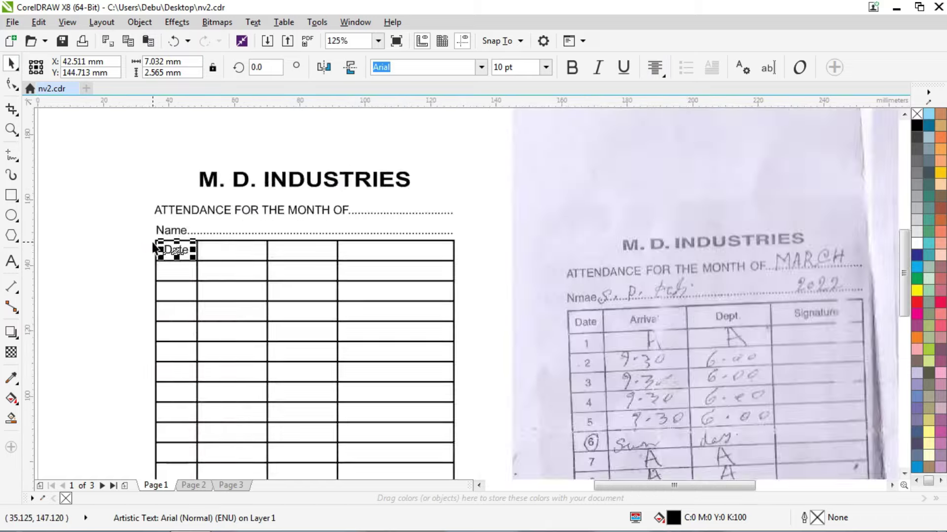
# Copy the "Date" heading into the second header cell and change the copy's text to "Arrival".
pyautogui.scroll(6, 351, 257)
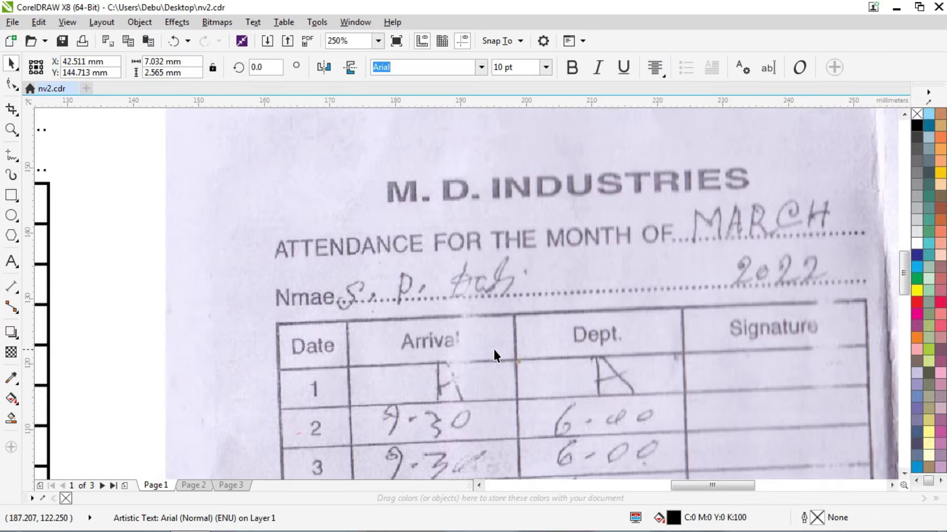
pyautogui.scroll(-6, 618, 288)
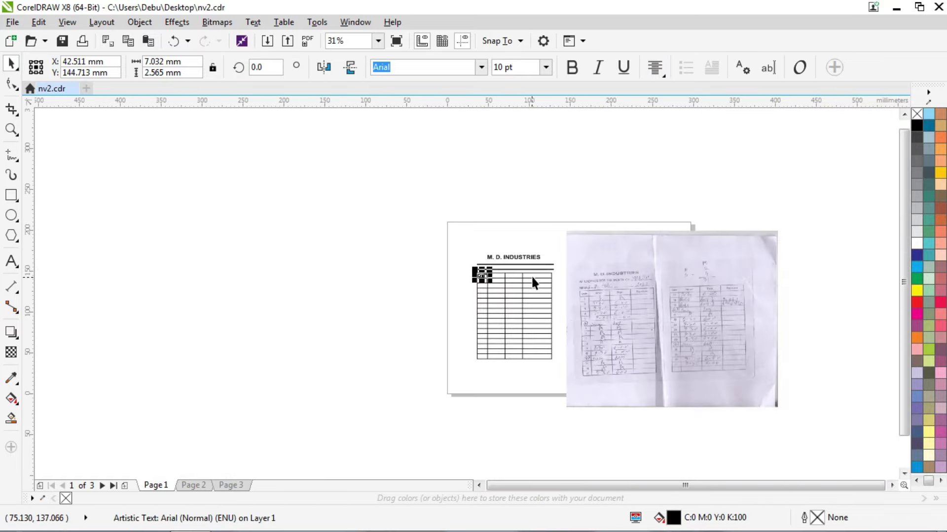
pyautogui.scroll(8, 531, 275)
pyautogui.moveTo(286, 295); pyautogui.dragTo(496, 301)
pyautogui.rightClick(497, 303)
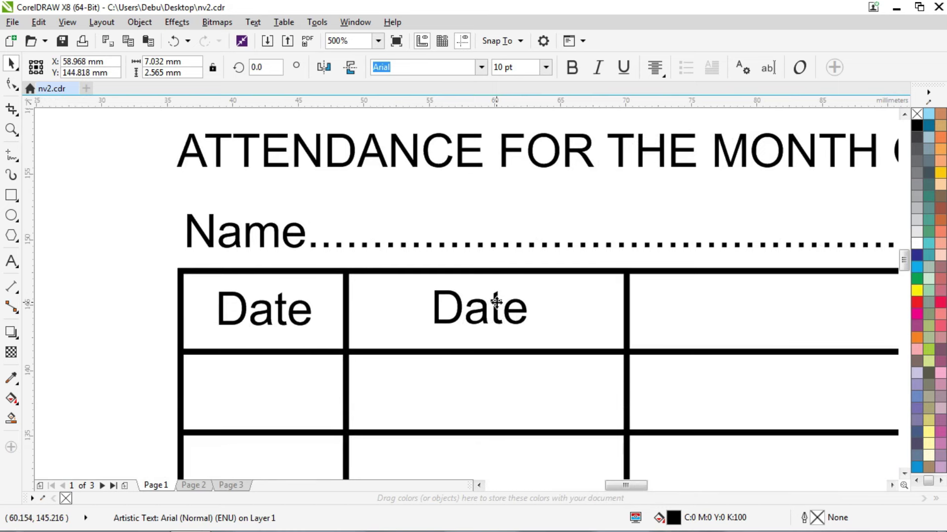
pyautogui.click(15, 265)
pyautogui.write('Arri')
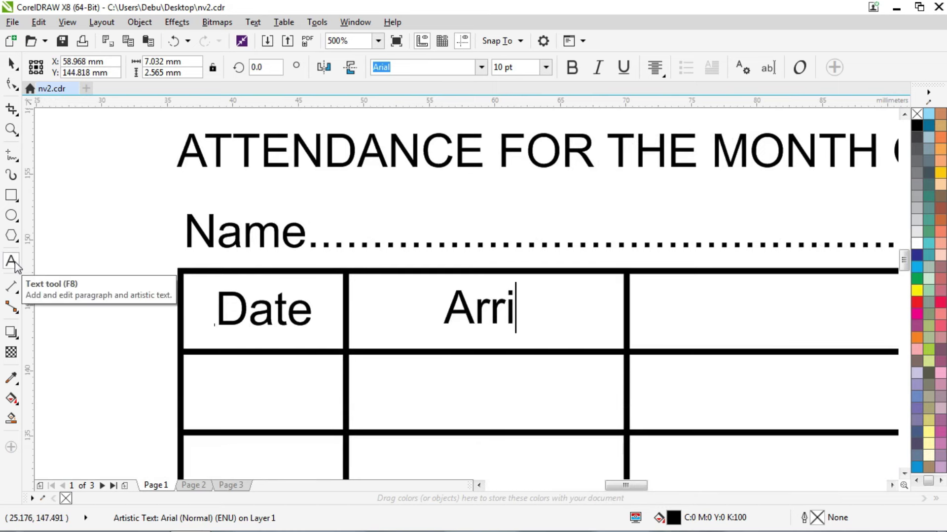
pyautogui.write('val')
pyautogui.press('F3')
pyautogui.click(10, 64)
# Copy the "Arrival" heading into the third header cell and change the copy's text to "Dept.".
pyautogui.scroll(2, 535, 303)
pyautogui.moveTo(407, 298); pyautogui.dragTo(699, 296)
pyautogui.rightClick(699, 297)
pyautogui.click(10, 261)
pyautogui.write('Deopt')
pyautogui.press('BackSpace')
pyautogui.press('BackSpace')
pyautogui.press('BackSpace')
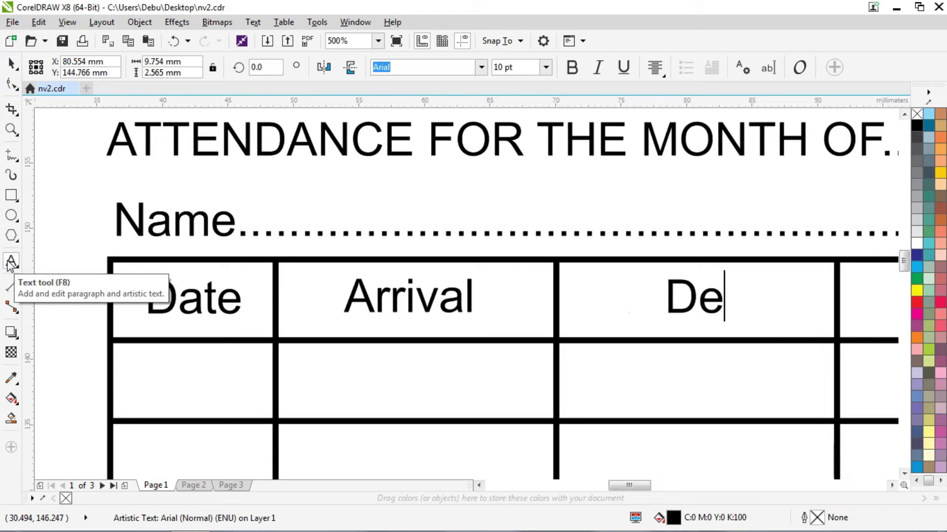
pyautogui.write('pt.')
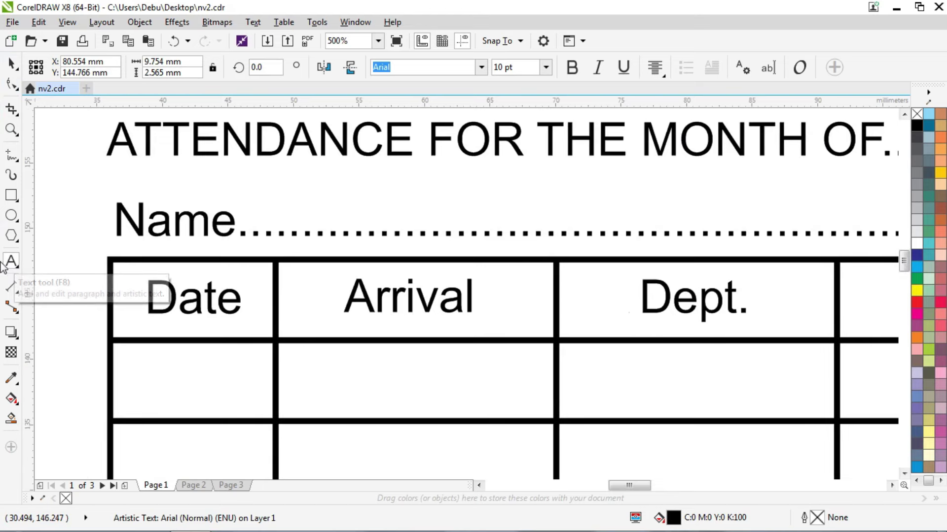
pyautogui.press('F3')
pyautogui.click(9, 64)
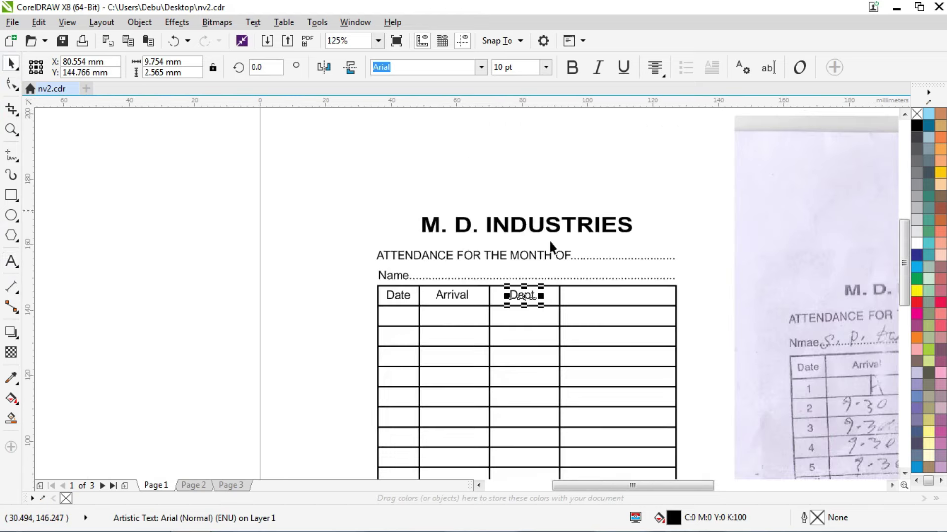
# Copy the "Dept." heading into the fourth header cell, change the copy's text to "Signature" and nudge it slightly to the right.
pyautogui.scroll(1, 616, 295)
pyautogui.moveTo(433, 293); pyautogui.dragTo(615, 291)
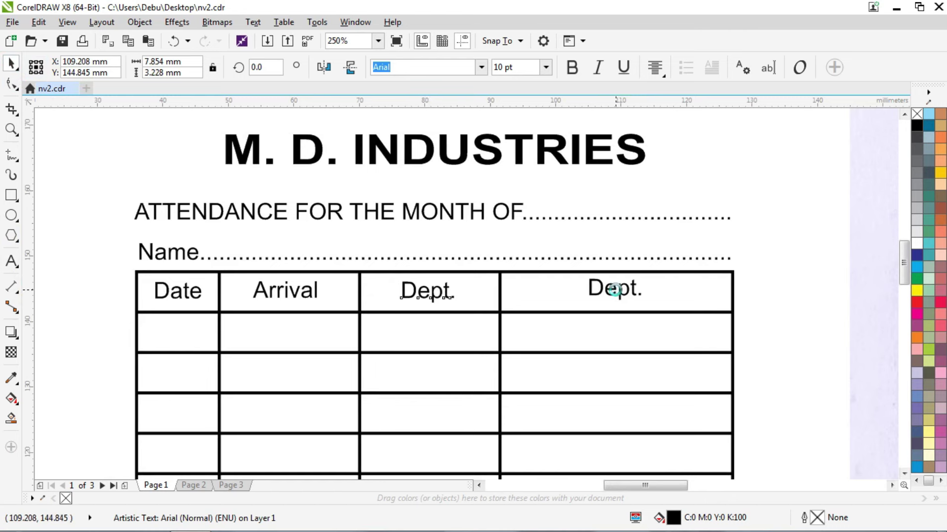
pyautogui.click(11, 263)
pyautogui.write('Signature')
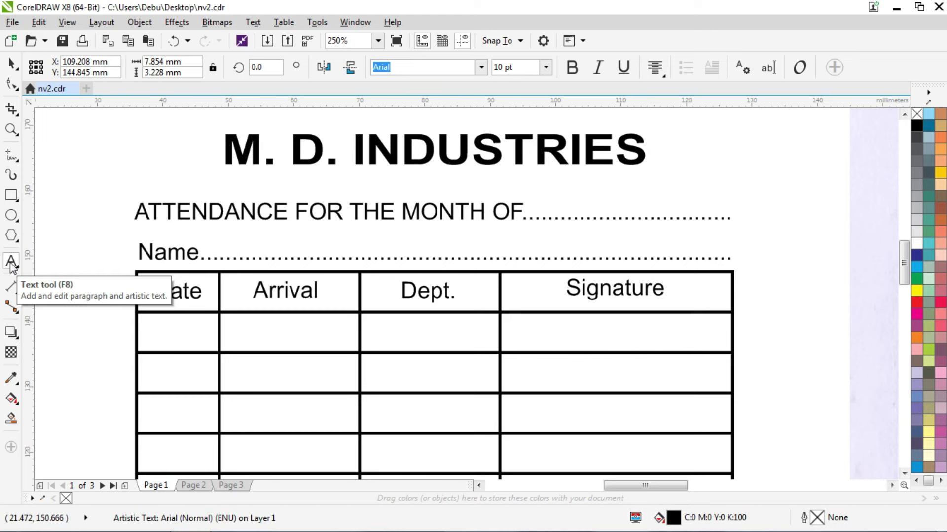
pyautogui.click(11, 65)
pyautogui.press('Right')
pyautogui.press('Right')
pyautogui.press('Right')
# Align the centers of the four header texts horizontally and nudge them slightly down within the header row.
pyautogui.keyDown('shift'); pyautogui.click(422, 293); pyautogui.keyUp('shift')
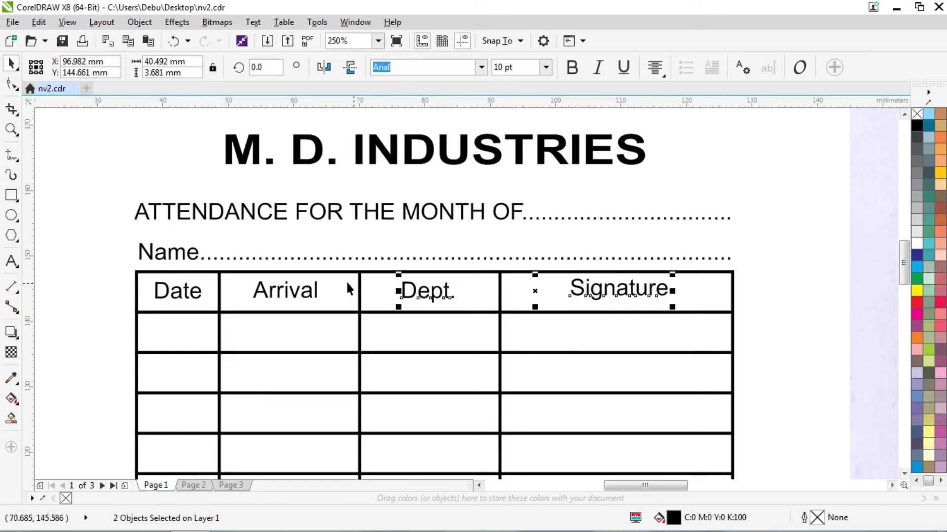
pyautogui.keyDown('shift'); pyautogui.click(315, 288); pyautogui.keyUp('shift')
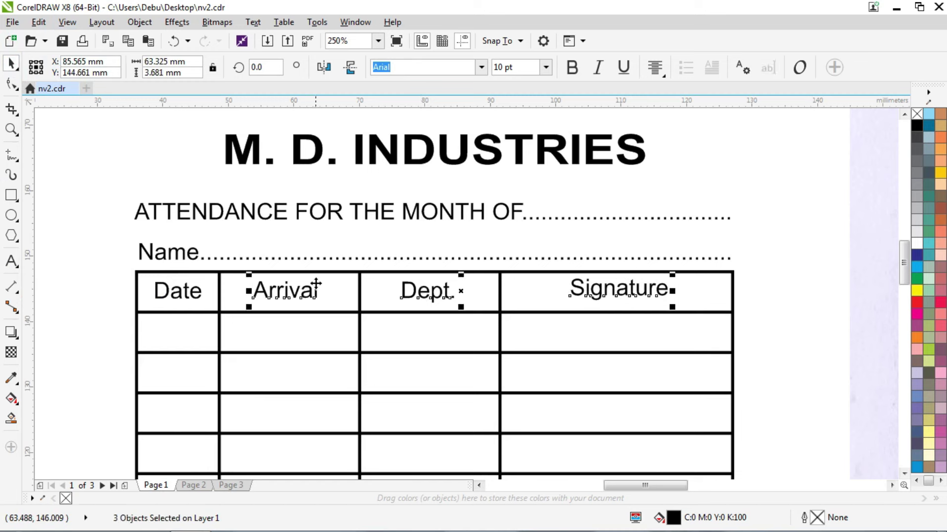
pyautogui.keyDown('shift'); pyautogui.click(196, 291); pyautogui.keyUp('shift')
pyautogui.press('e')
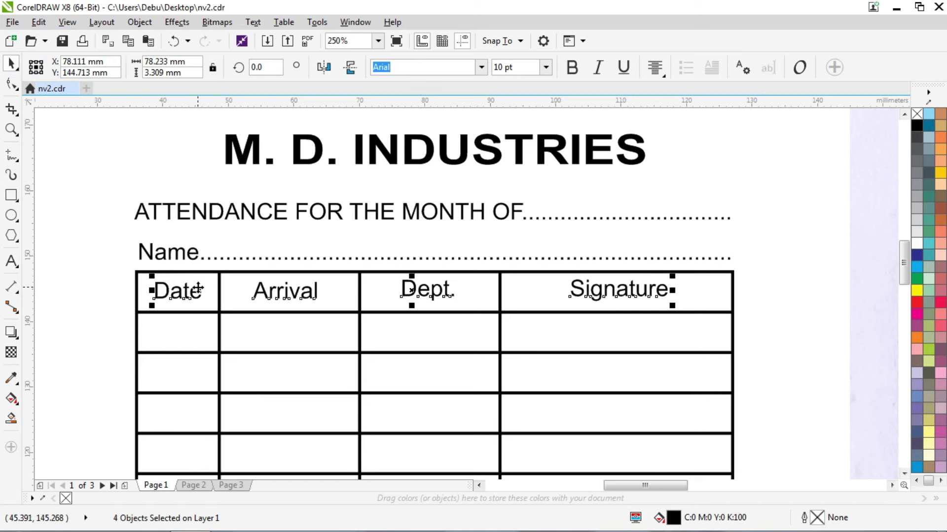
pyautogui.press('Down')
pyautogui.press('Down')
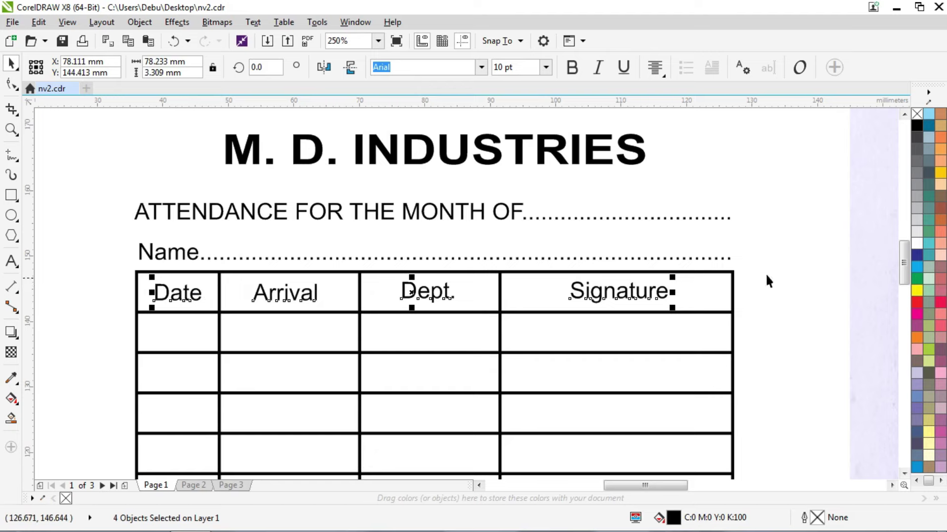
# Move the scanned sheet about 30 mm to the right, away from the drawn form, and examine its date numbering.
pyautogui.click(818, 276)
pyautogui.press('F4')
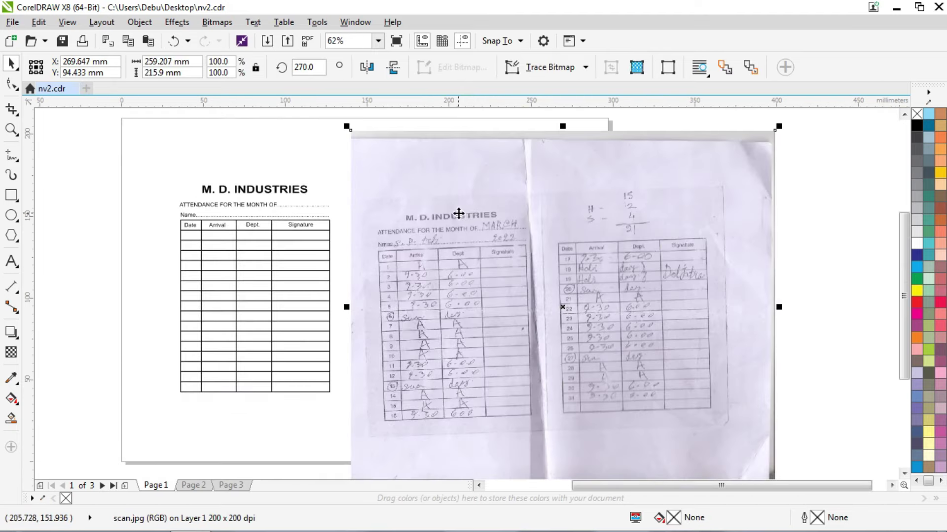
pyautogui.moveTo(461, 214); pyautogui.dragTo(509, 213)
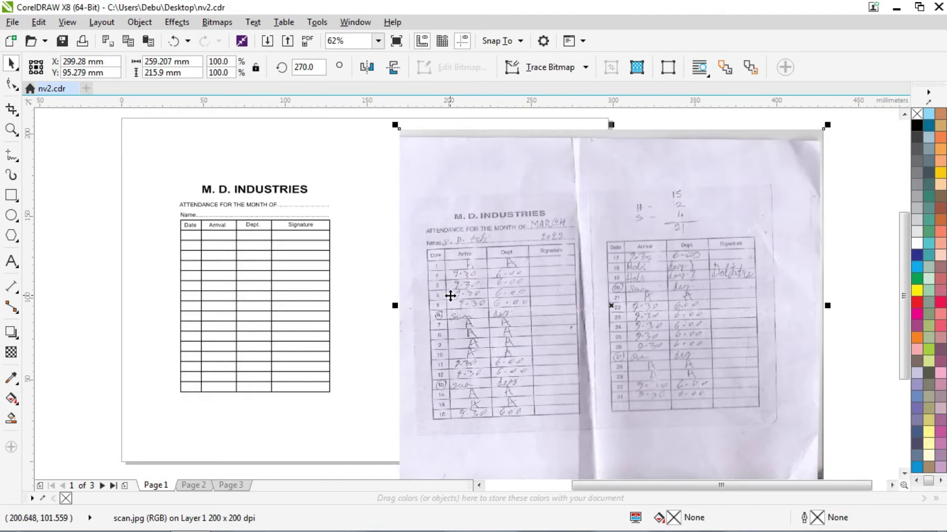
pyautogui.scroll(2, 450, 295)
pyautogui.scroll(-2, 425, 128)
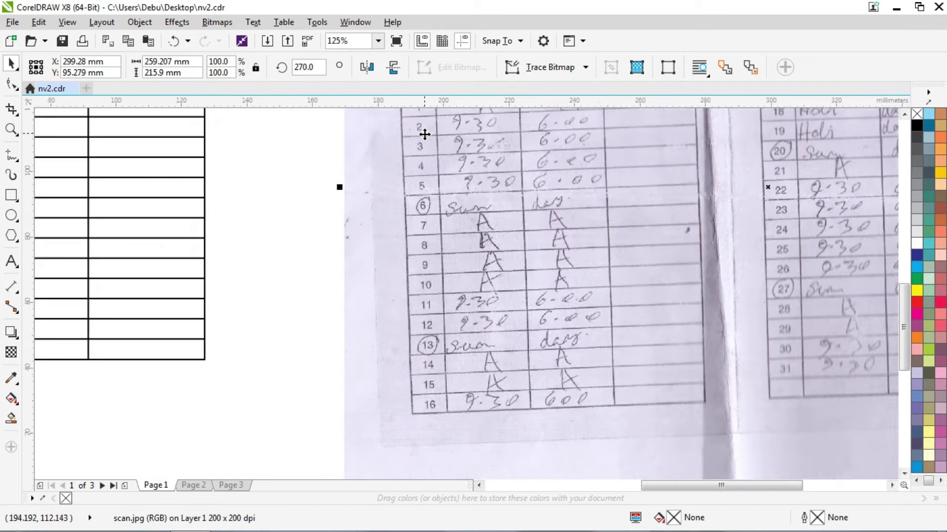
pyautogui.scroll(1, 424, 287)
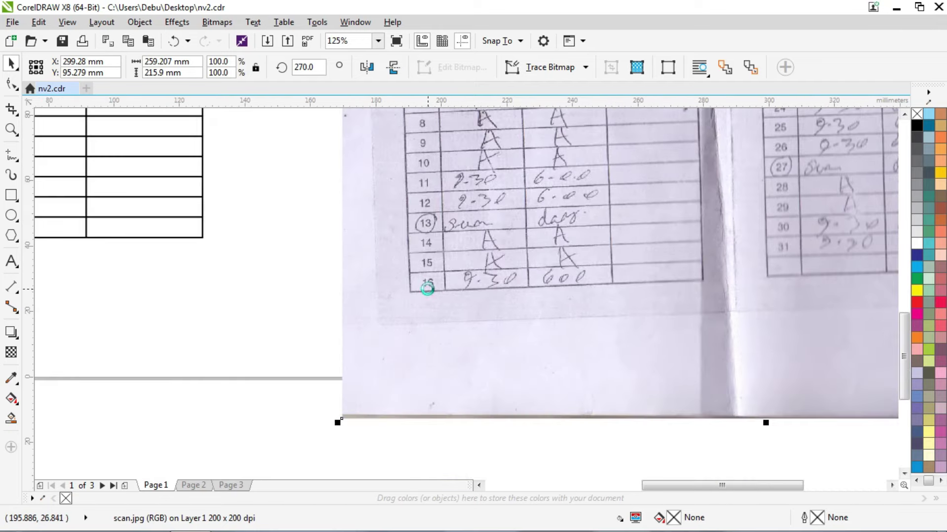
pyautogui.scroll(-1, 363, 214)
# Copy the "Date" heading into the cell directly below it and change the copy's text to "1".
pyautogui.scroll(3, 318, 174)
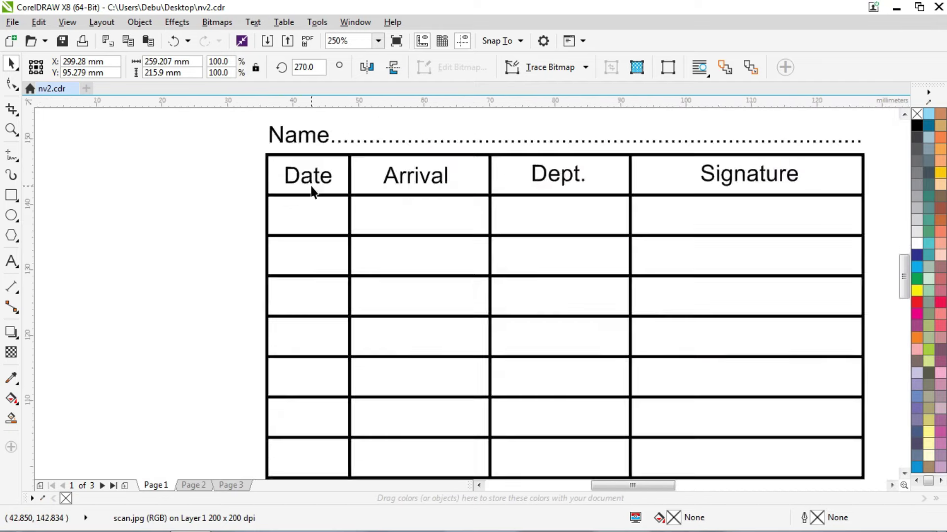
pyautogui.moveTo(288, 162); pyautogui.dragTo(276, 236)
pyautogui.click(11, 261)
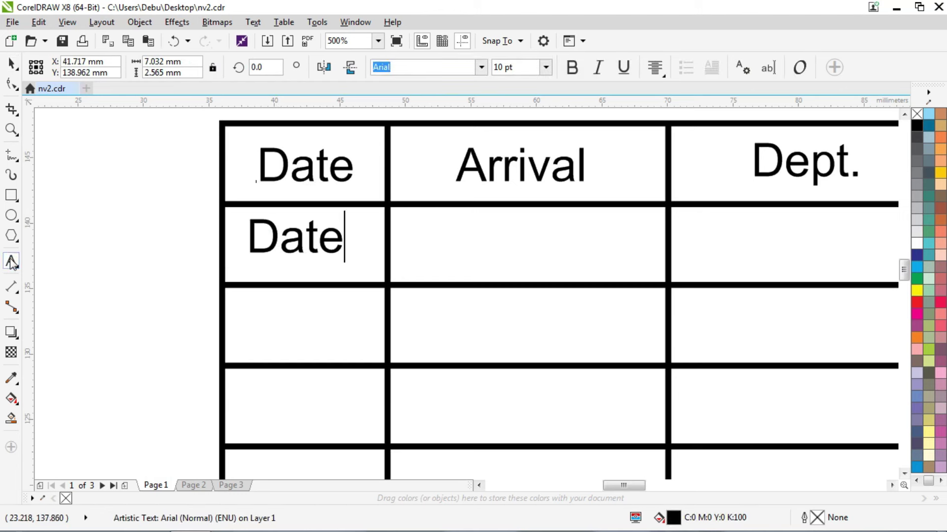
pyautogui.hotkey('ctrl', 'a')
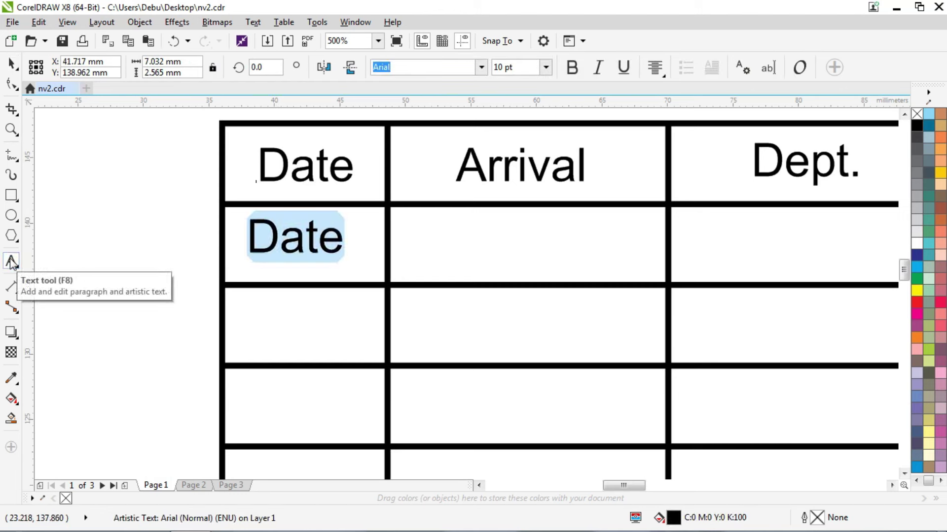
pyautogui.write('1')
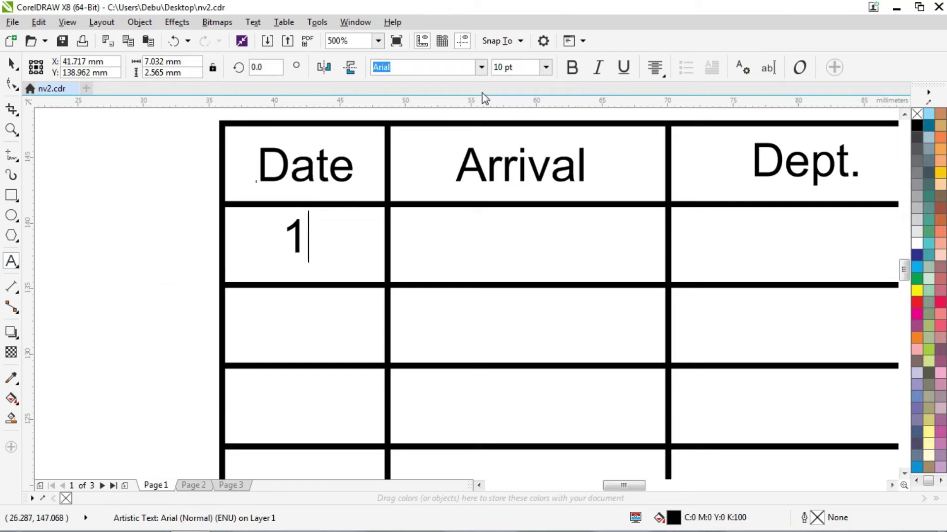
# Set the "1" text to right alignment and position it near the middle of the first date cell.
pyautogui.hotkey('ctrl', 'a')
pyautogui.click(655, 67)
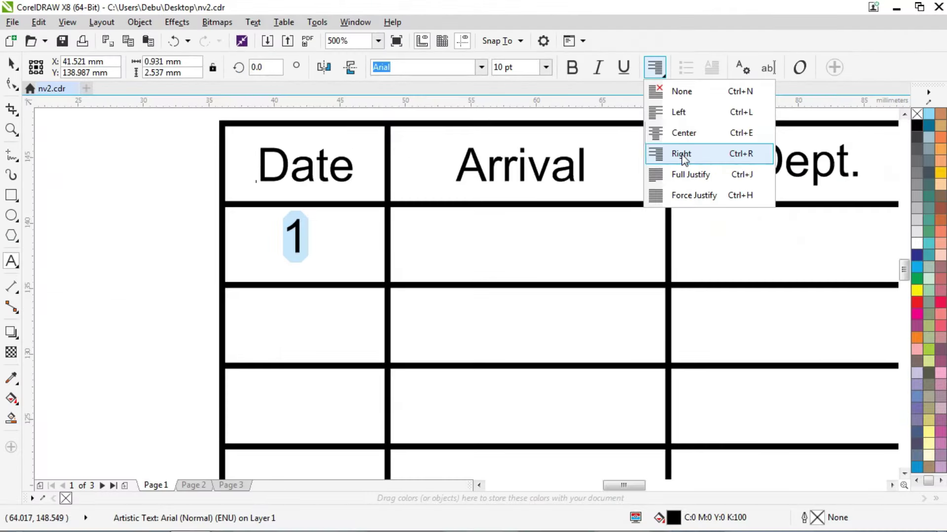
pyautogui.click(683, 157)
pyautogui.click(13, 64)
pyautogui.scroll(4, 296, 236)
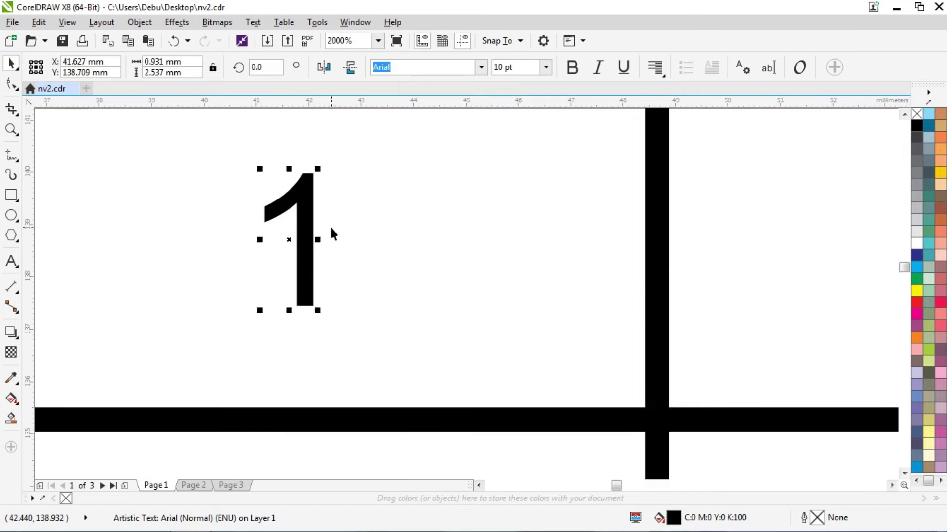
pyautogui.scroll(-4, 329, 226)
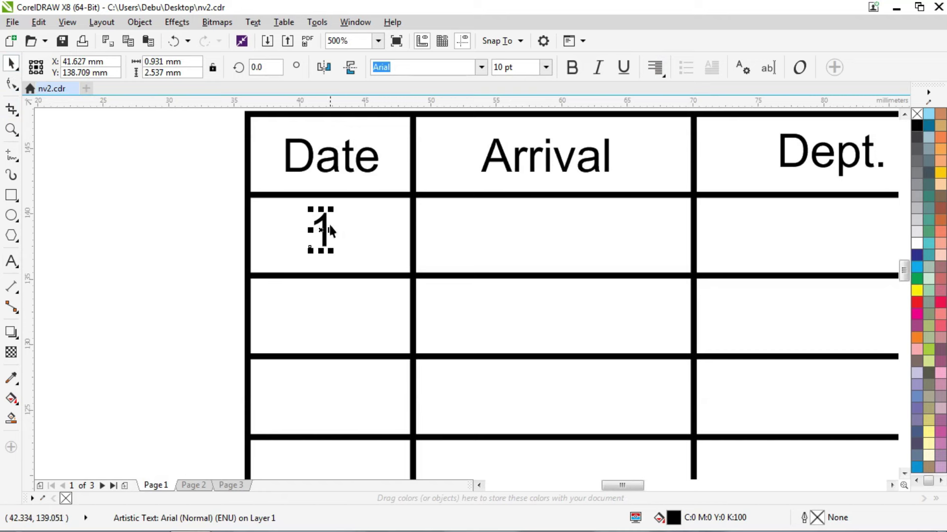
pyautogui.moveTo(323, 224); pyautogui.dragTo(331, 226)
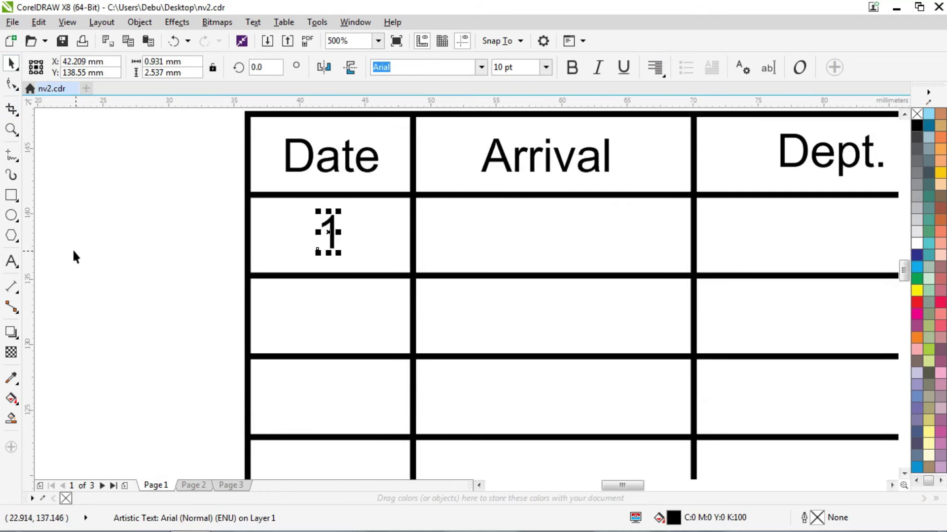
# Open the "1" text in the first date cell for editing and select its content.
pyautogui.click(10, 263)
pyautogui.hotkey('ctrl', 'a')
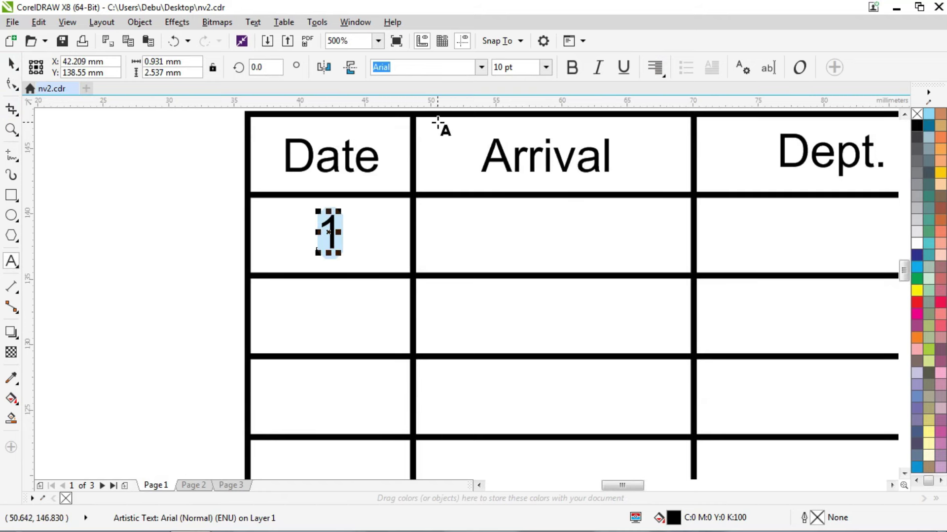